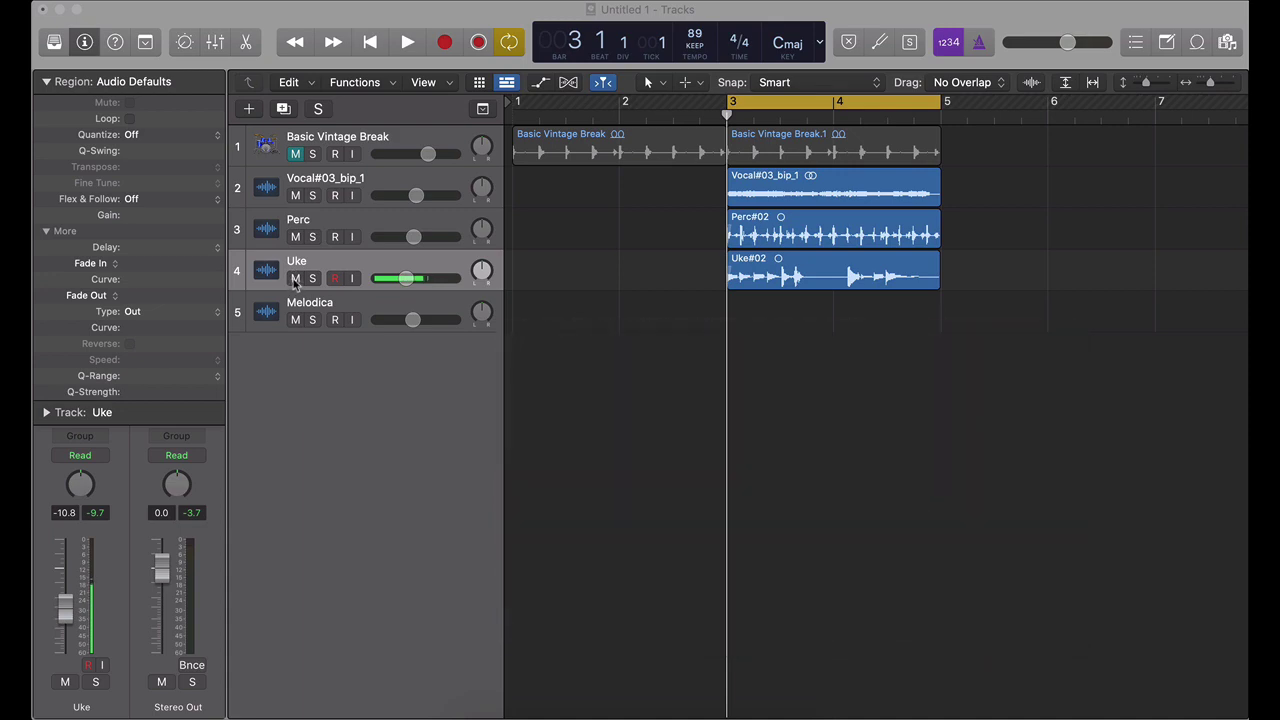
Mute the Uke, Perc and vocal tracks, leaving the Basic Vintage Break drum track unmuted.
left_click(295, 279)
left_click(296, 237)
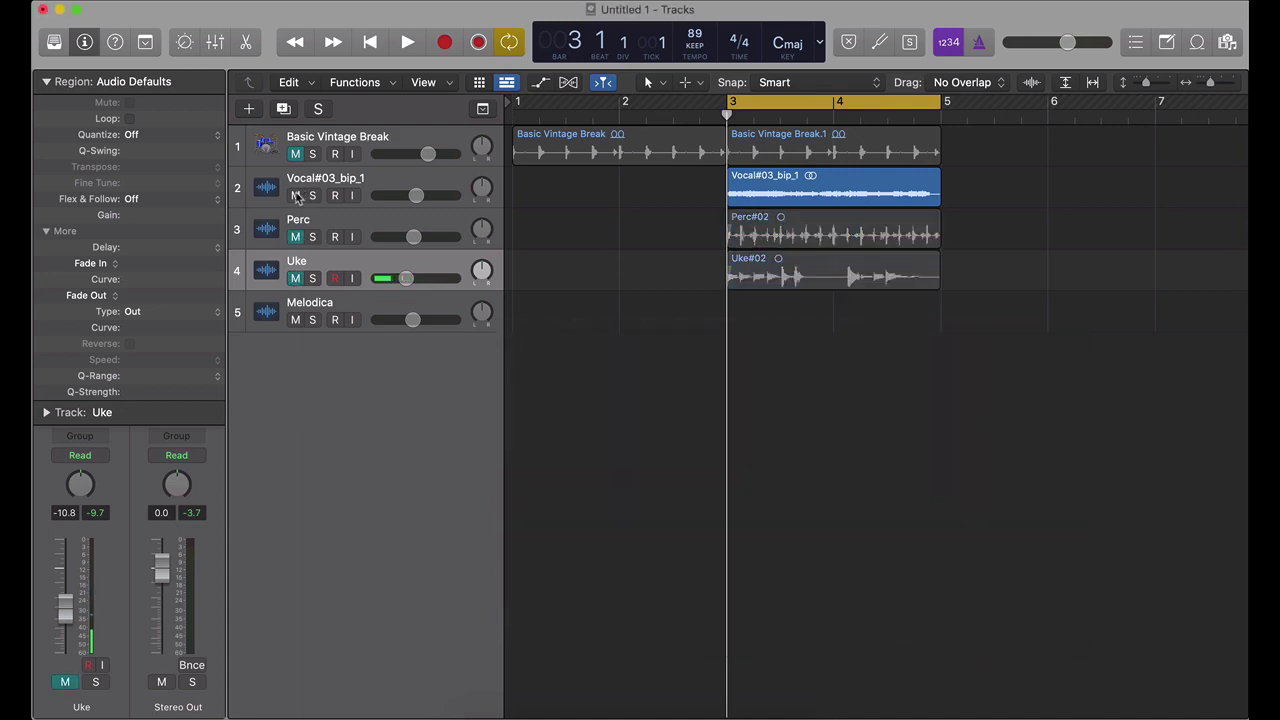
left_click(295, 196)
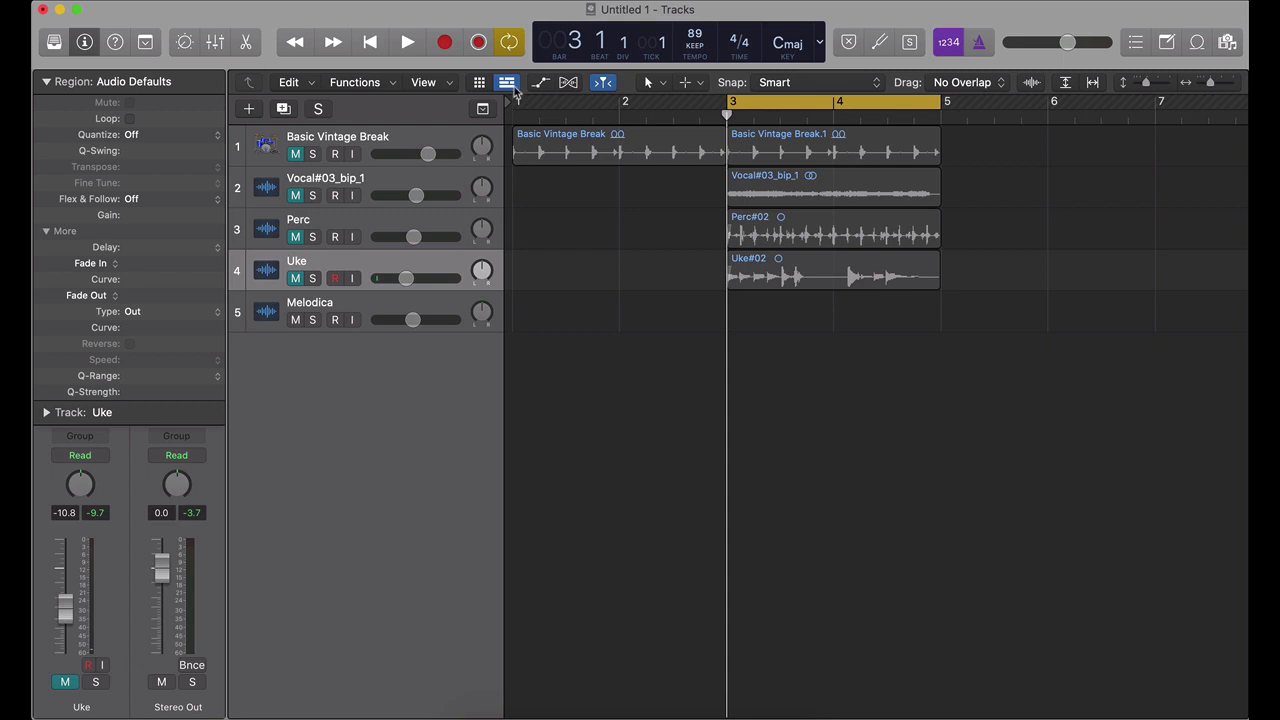
left_click(295, 155)
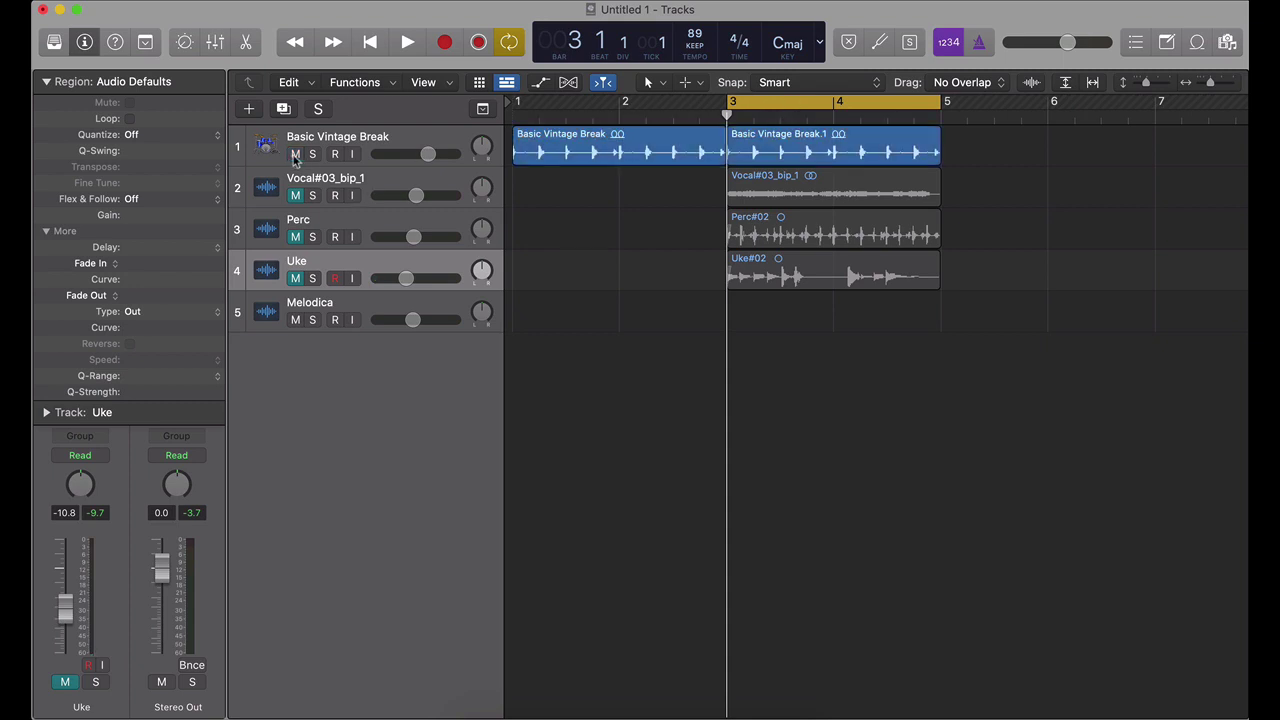
Record-arm the Melodica track and record a melodica take from bar 2.4 to bar 5.
left_click(408, 45)
left_click(427, 298)
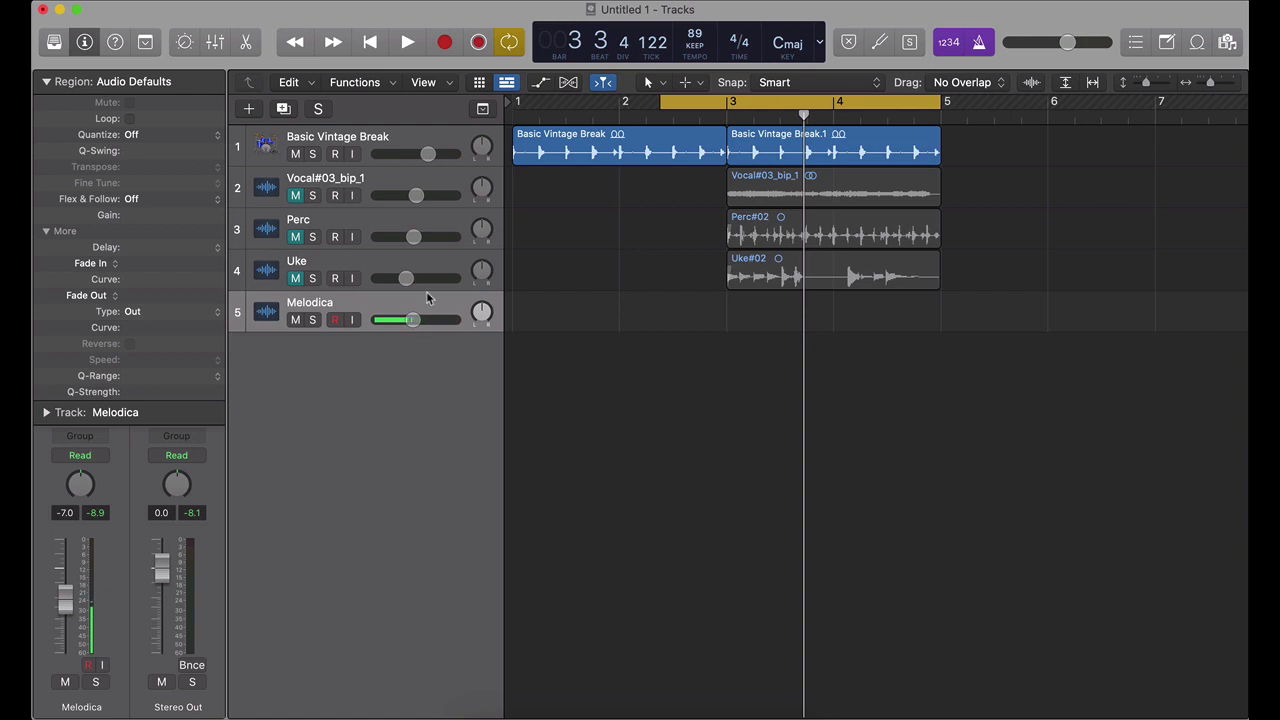
left_click(445, 43)
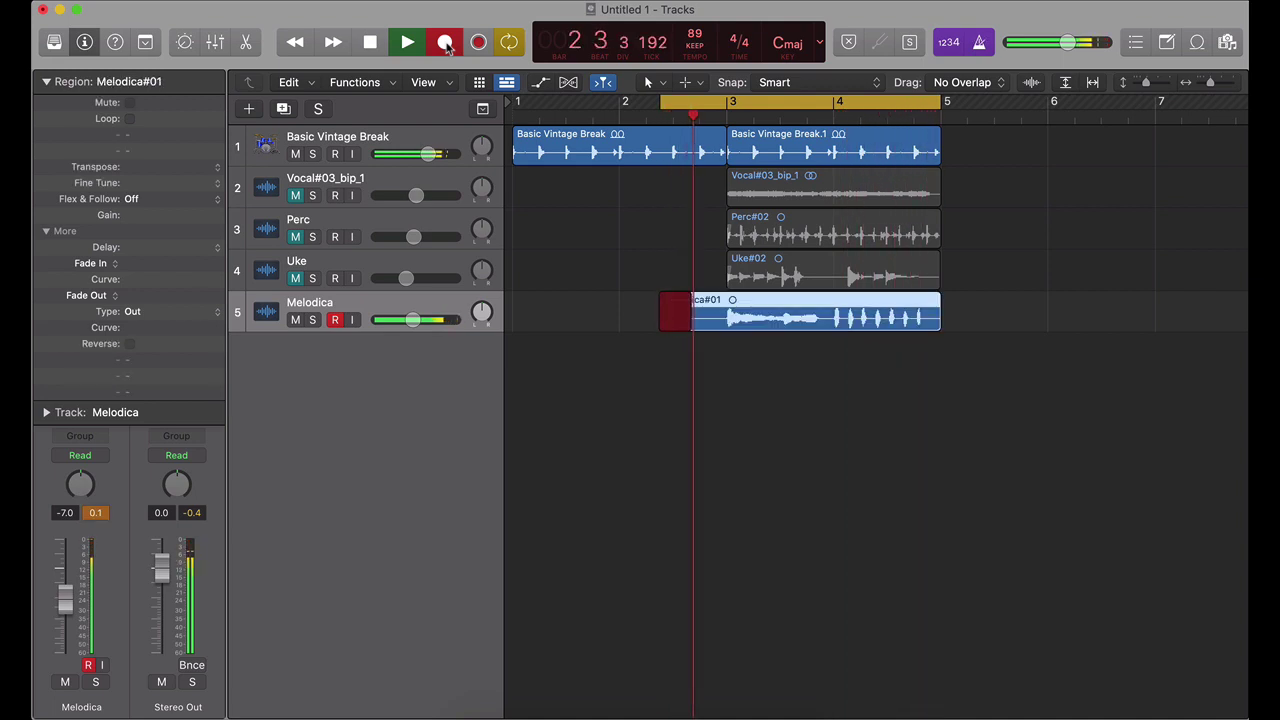
left_click(447, 45)
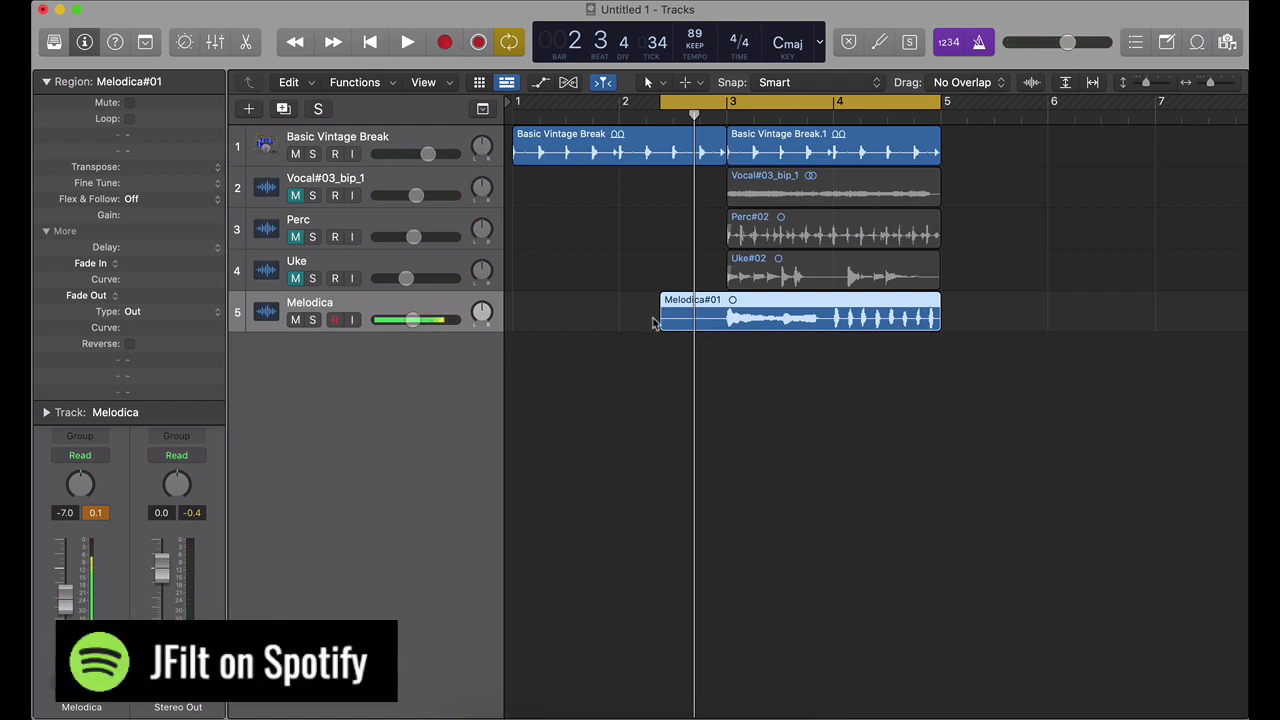
Trim the left edge of the Melodica#01 region so it starts at bar 3.
left_click_drag(660, 323, 716, 323)
scroll(717, 323, "up", 5)
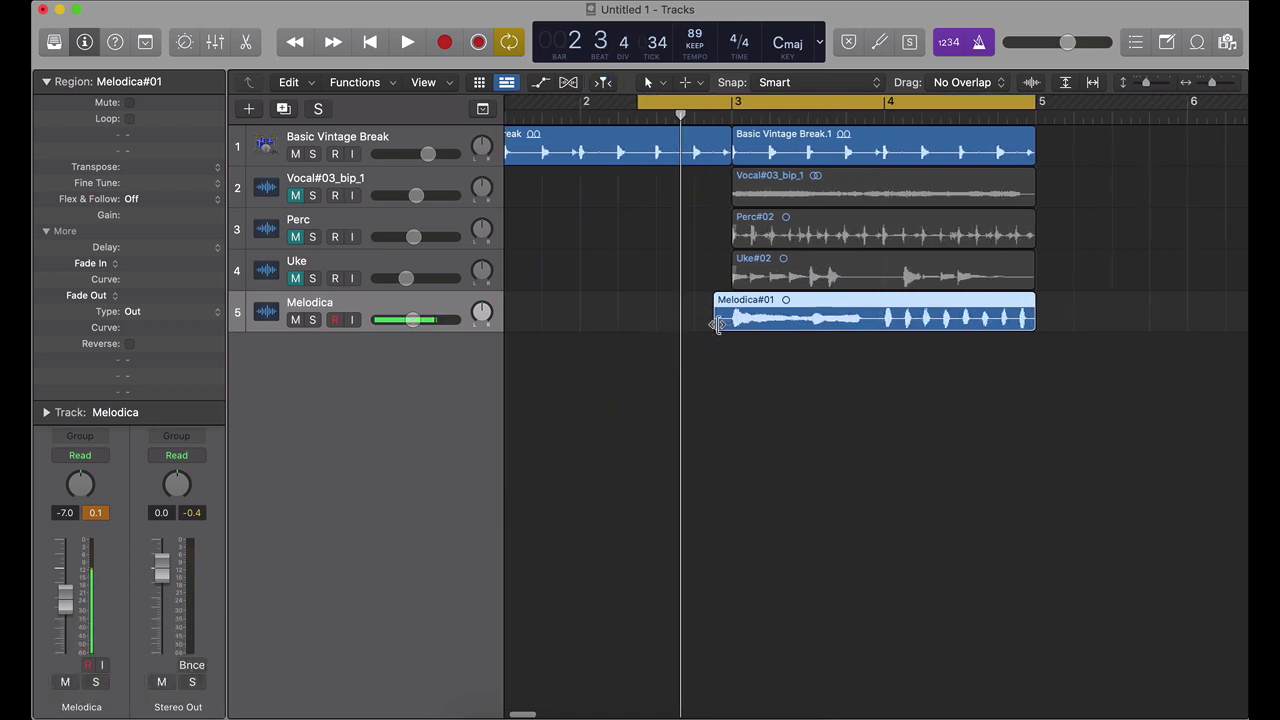
scroll(717, 323, "up", 1)
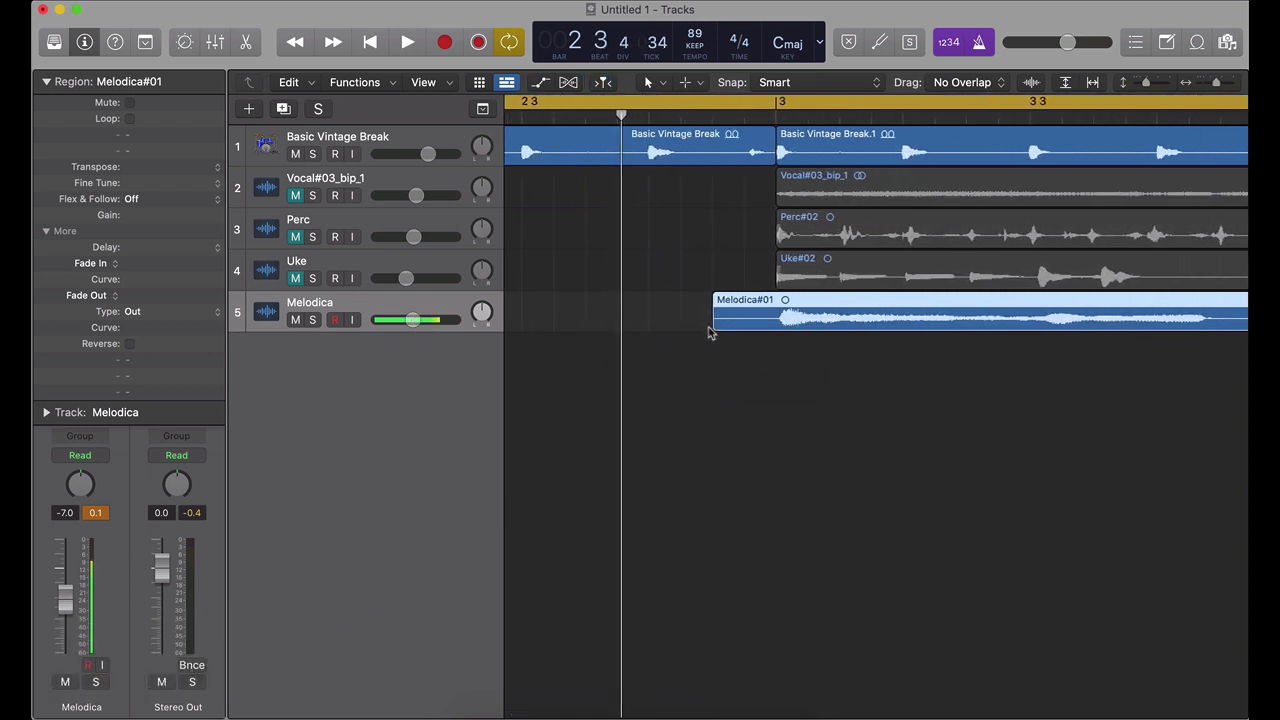
left_click_drag(717, 323, 776, 325)
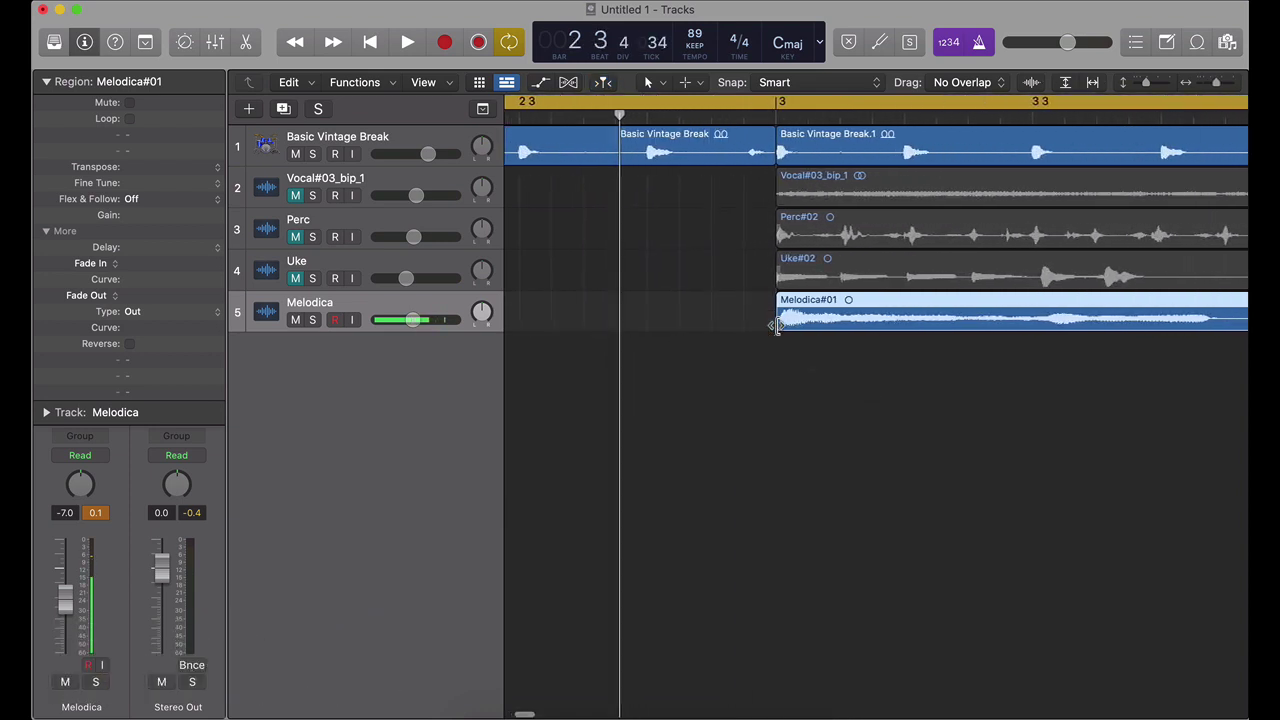
scroll(776, 325, "down", 5)
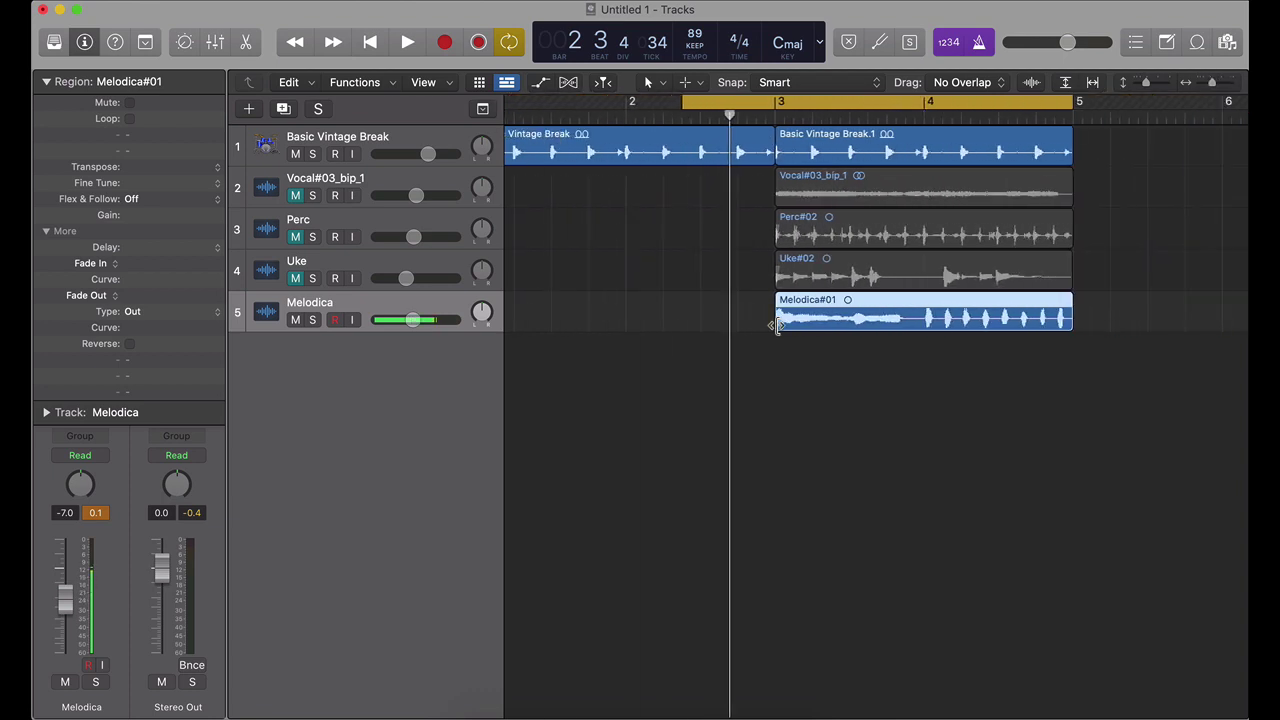
scroll(1000, 328, "up", 4)
scroll(1000, 328, "right", 10)
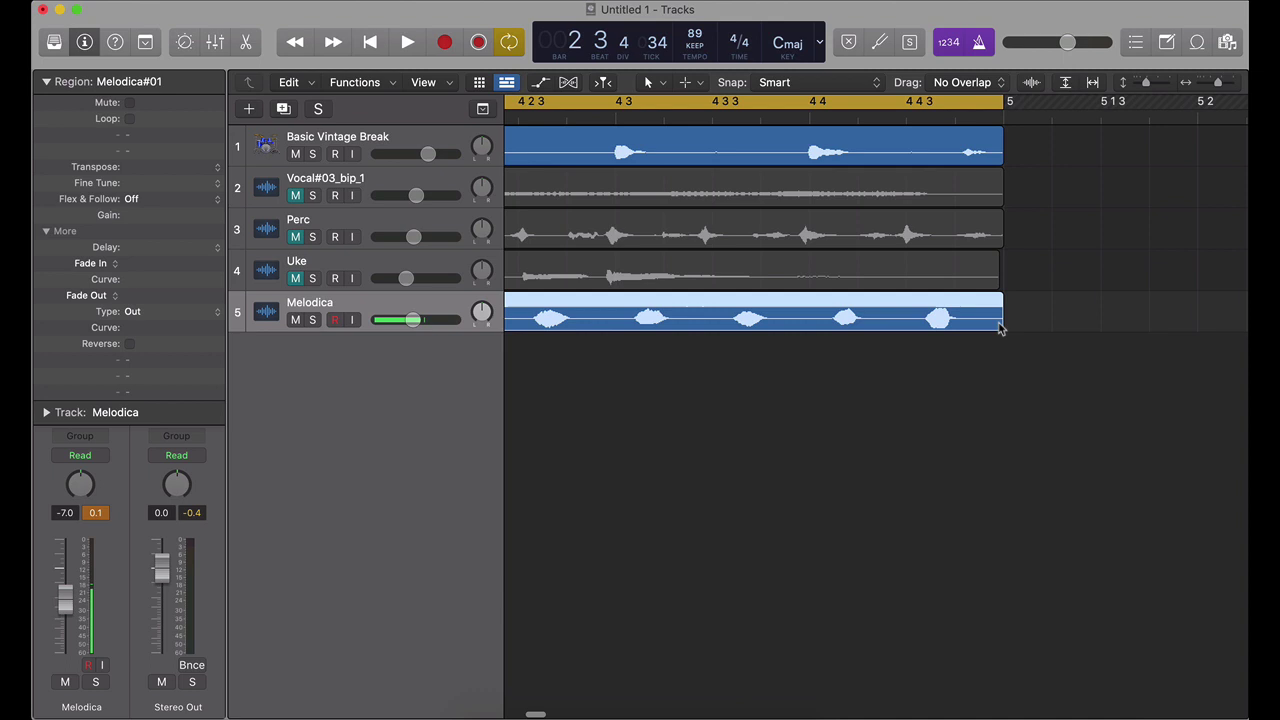
scroll(1000, 328, "up", 3)
scroll(1000, 328, "down", 6)
scroll(999, 328, "left", 8)
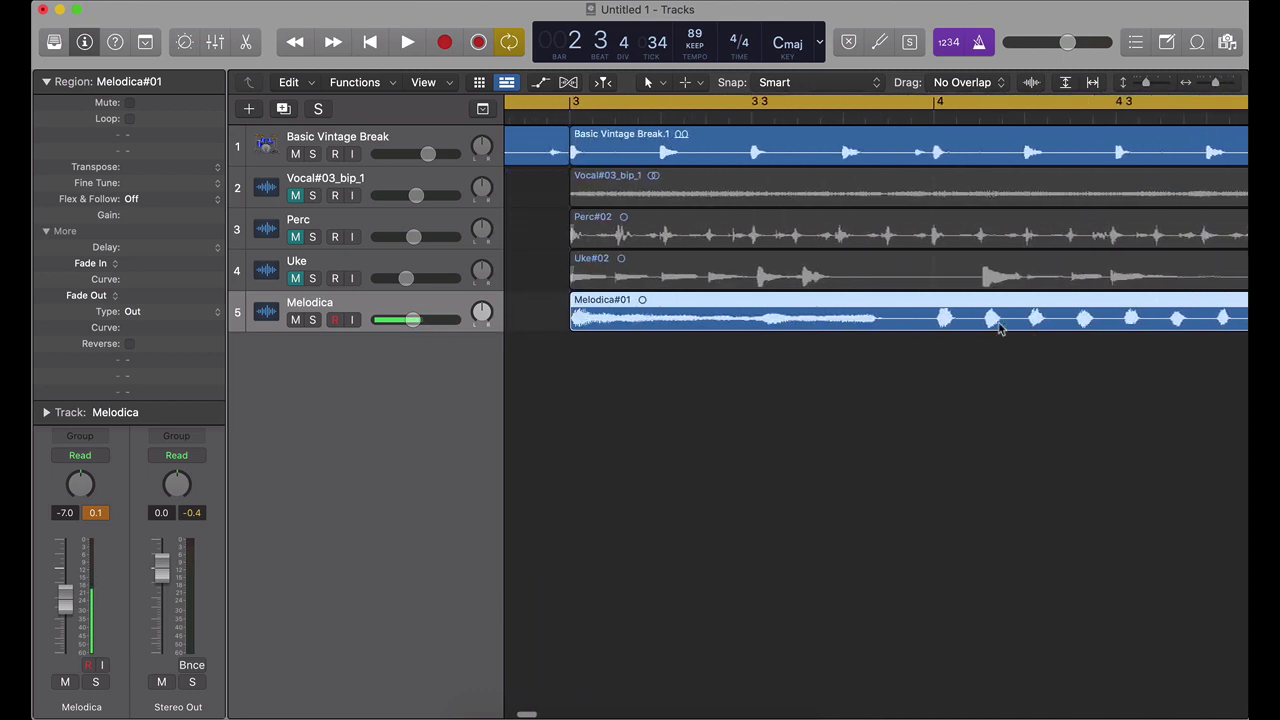
Solo the Melodica track and play it back on its own.
left_click(312, 319)
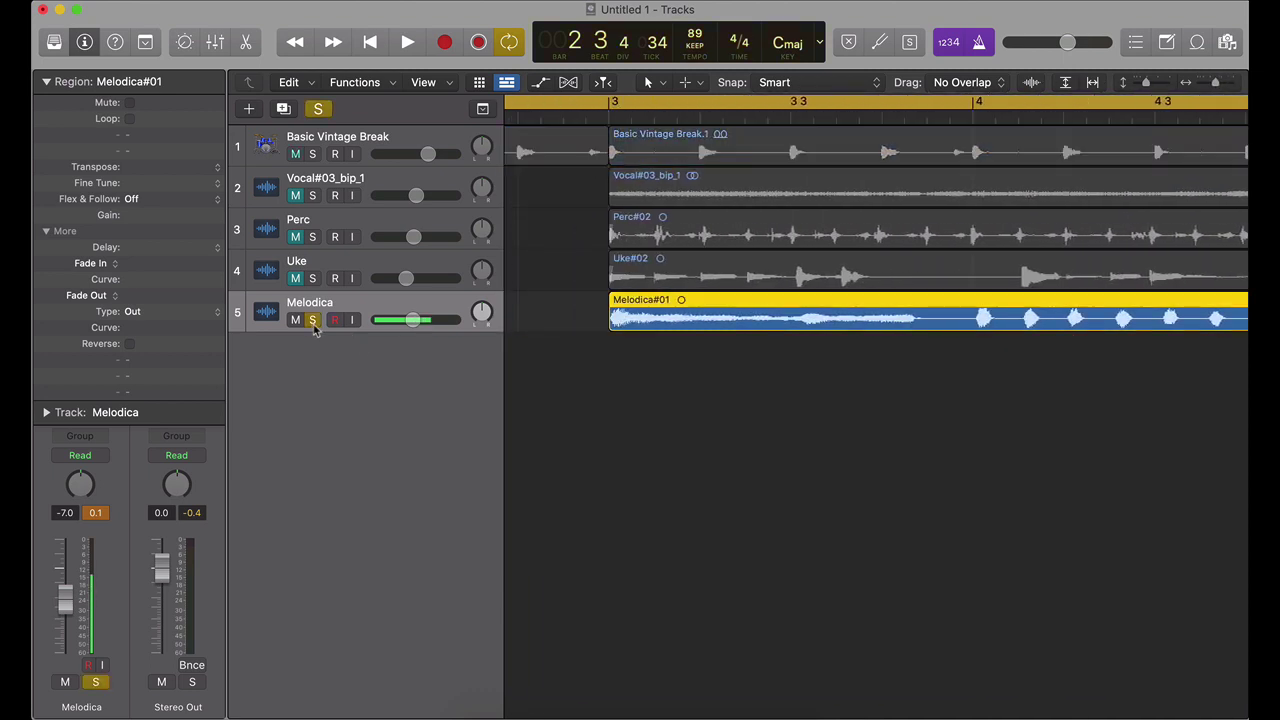
key("space")
scroll(885, 378, "down", 3)
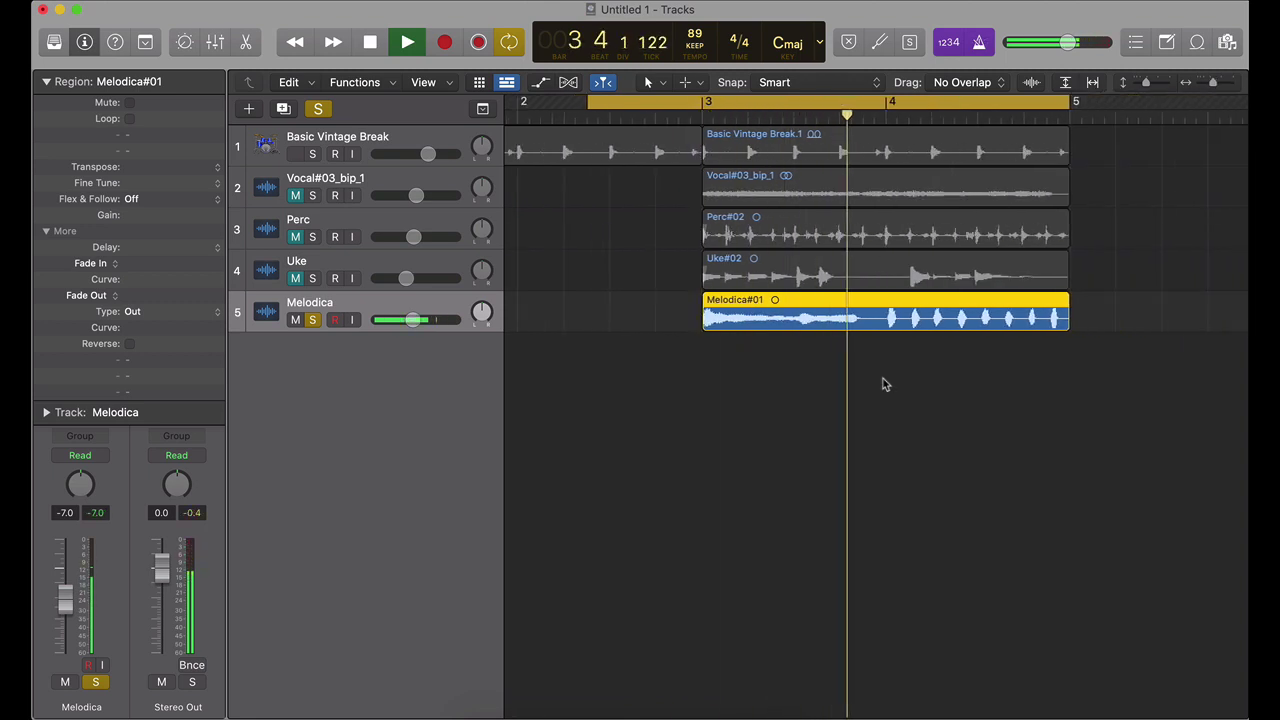
scroll(883, 384, "up", 3)
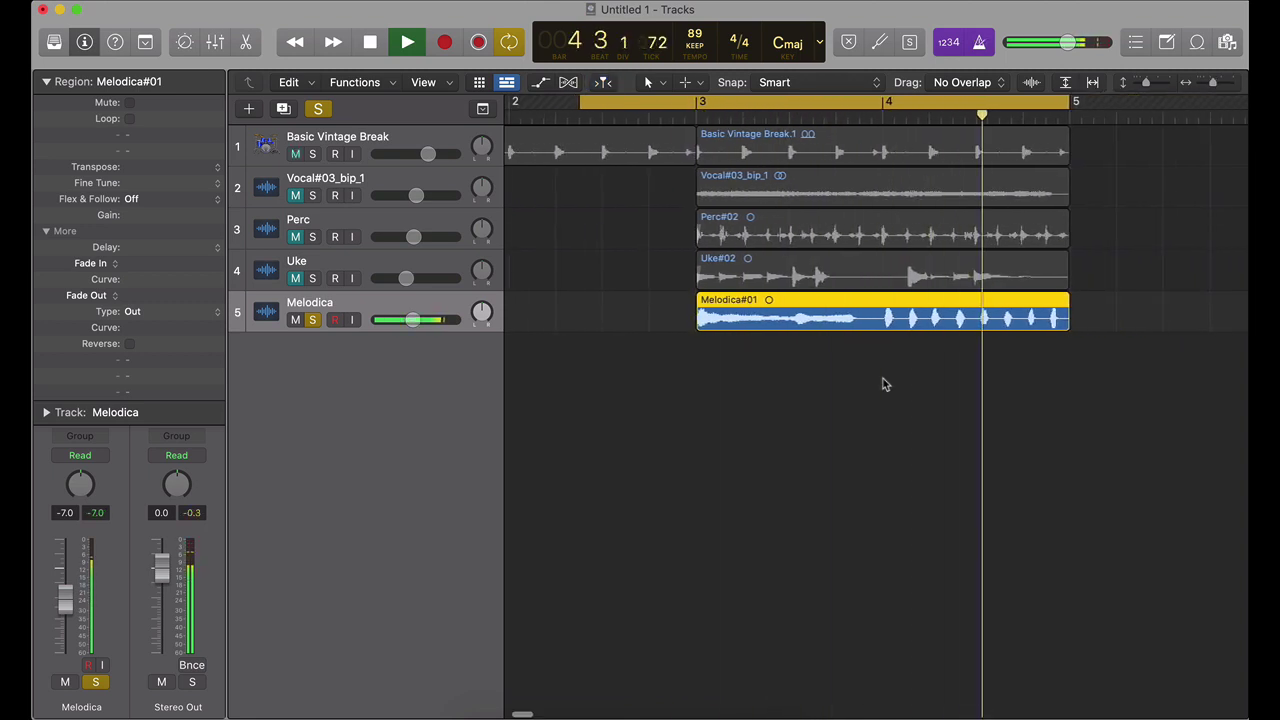
key("space")
Clear the Melodica solo and unmute the Uke, Perc and vocal tracks.
scroll(883, 378, "down", 3)
left_click(312, 319)
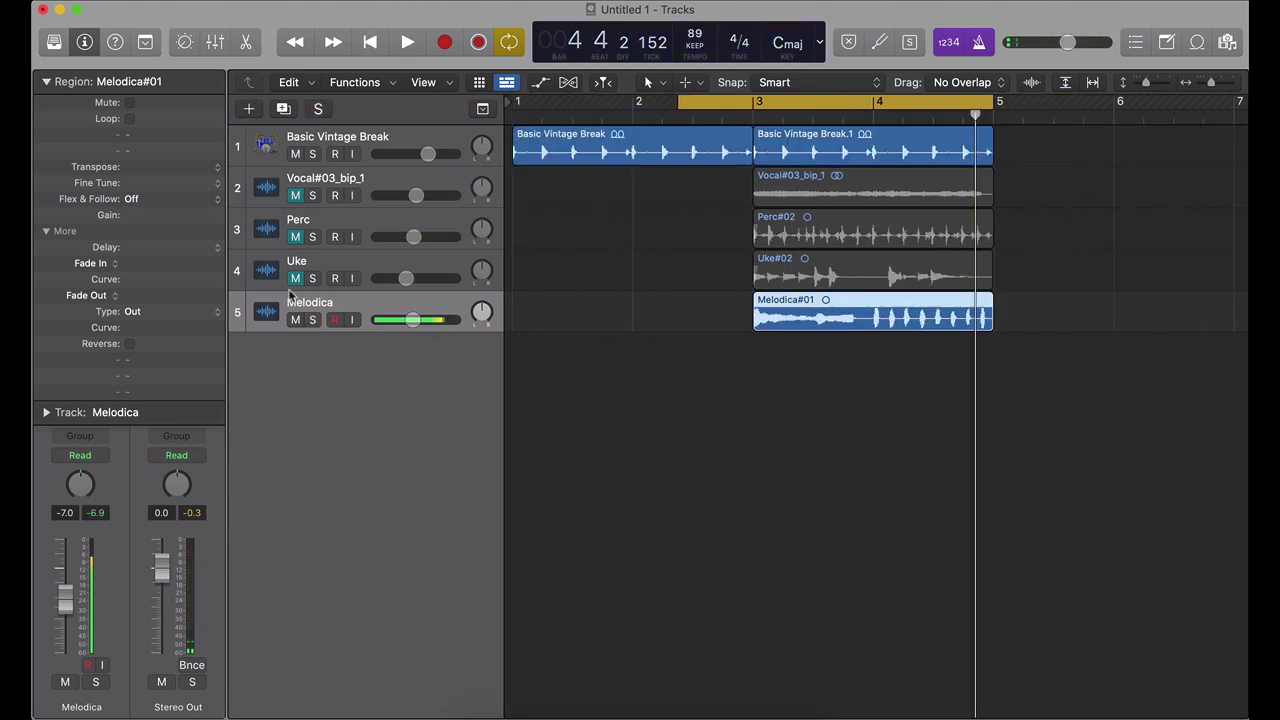
left_click(295, 279)
left_click(296, 237)
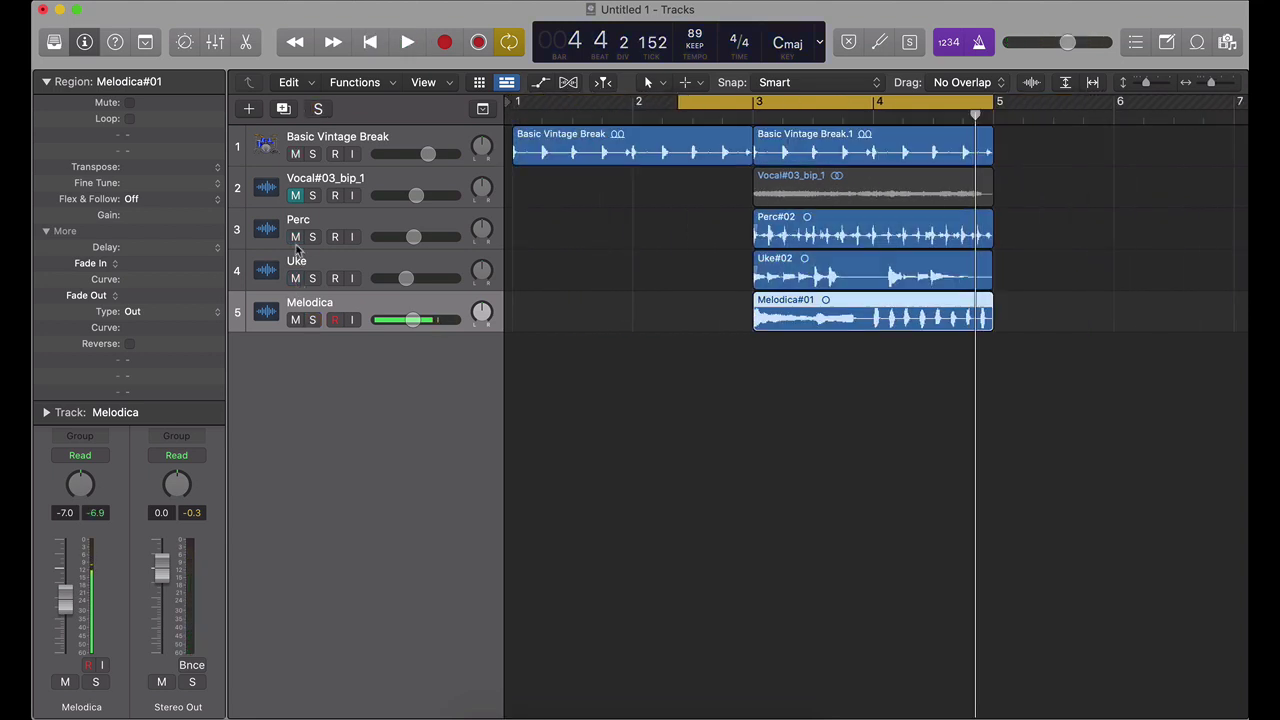
left_click(296, 196)
Solo the vocal track and play it from bar 3, then unsolo it.
left_click(312, 196)
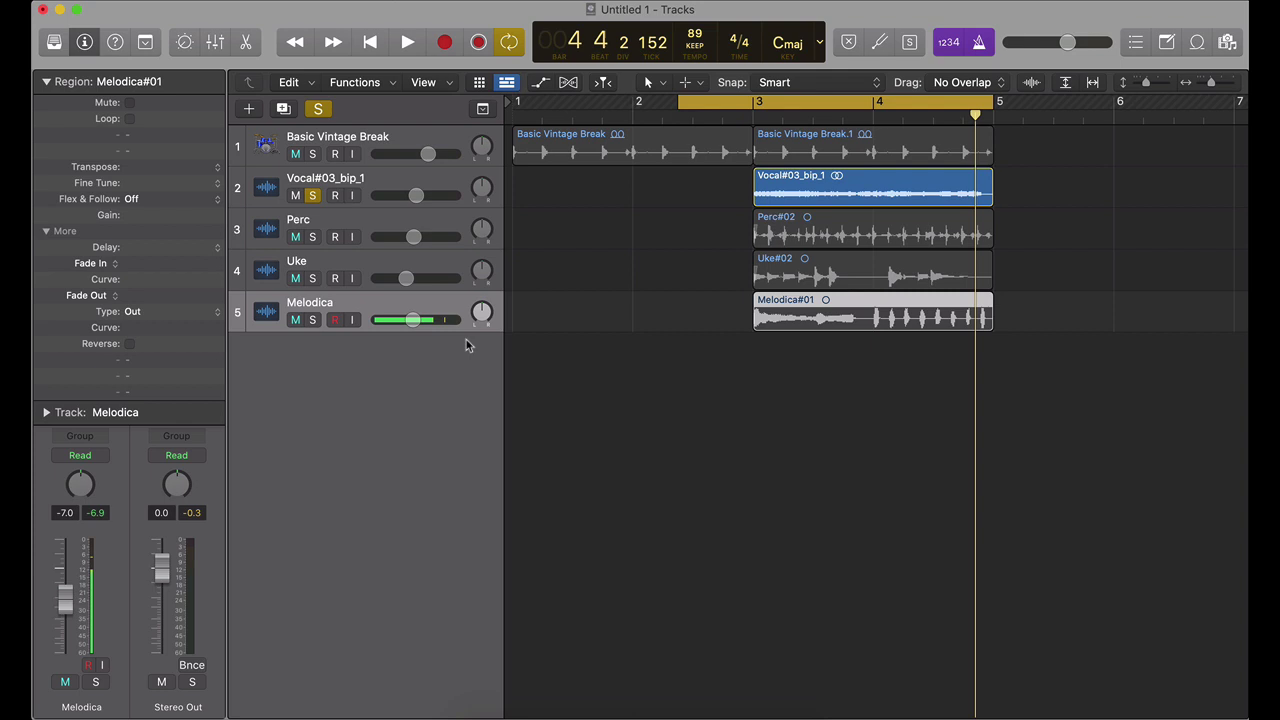
left_click(960, 228)
key("z")
key("space")
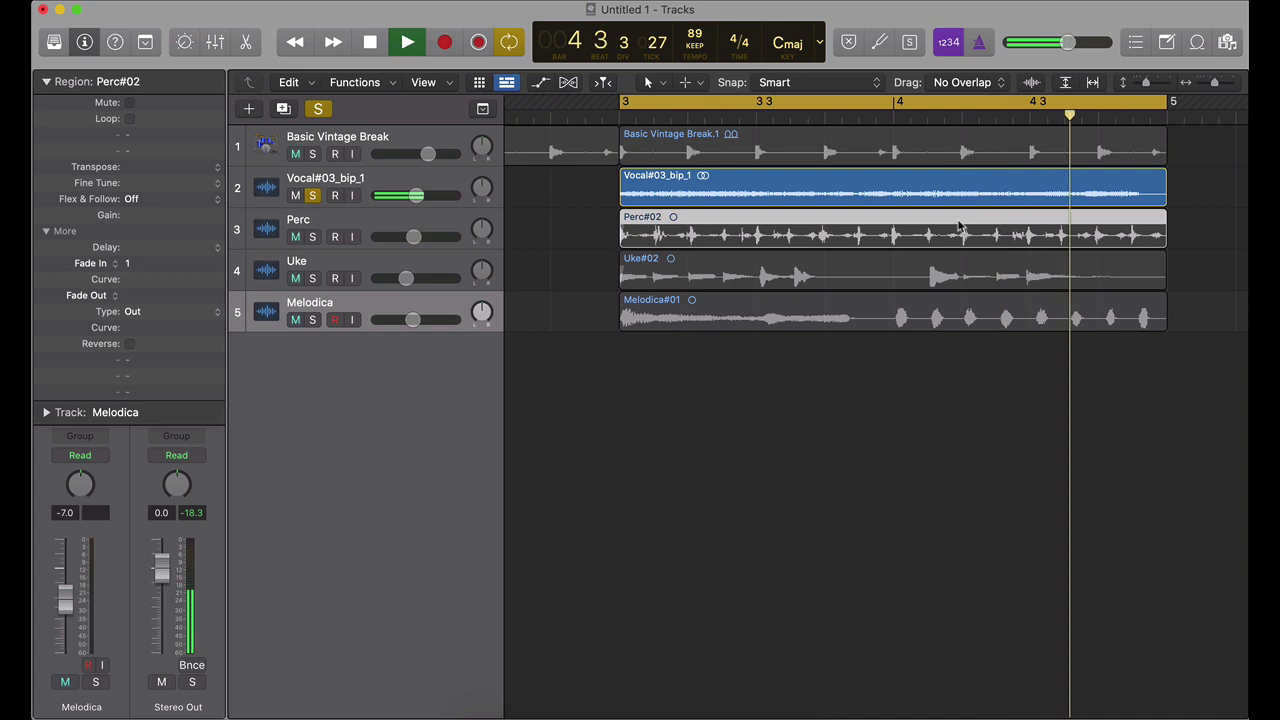
key("space")
left_click(312, 196)
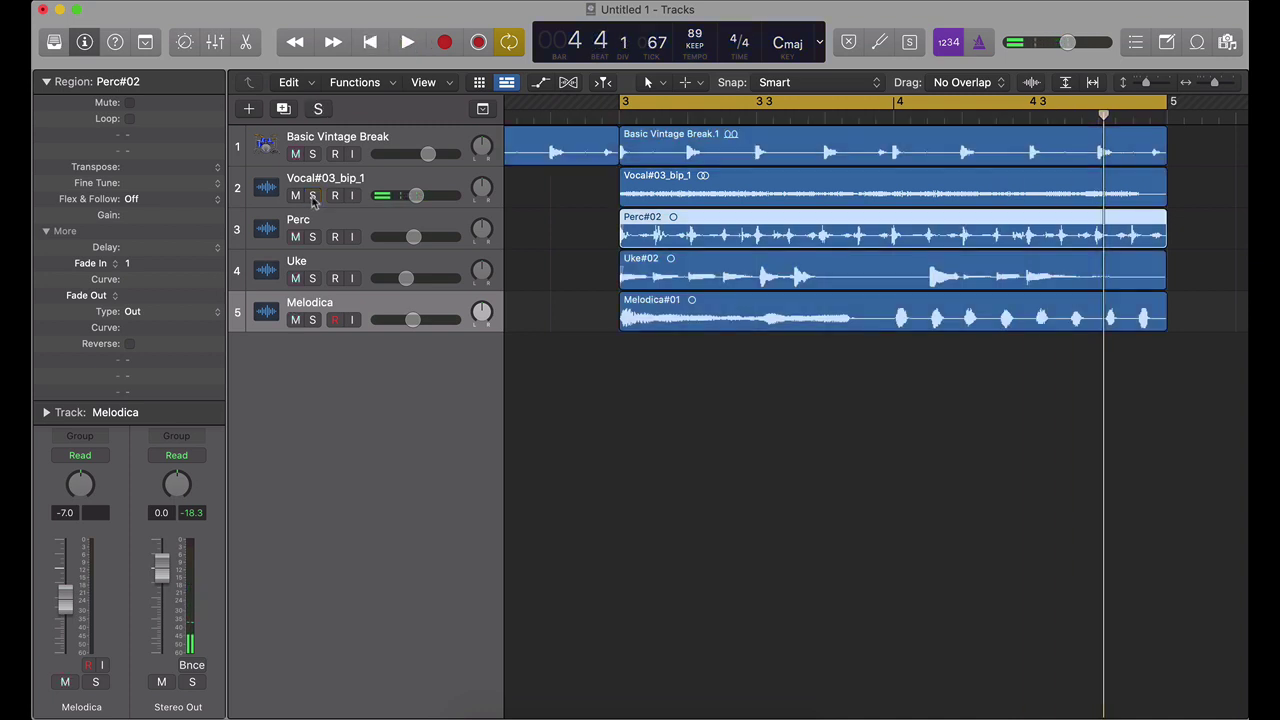
Solo the Perc track, play it, then unsolo it.
left_click(338, 222)
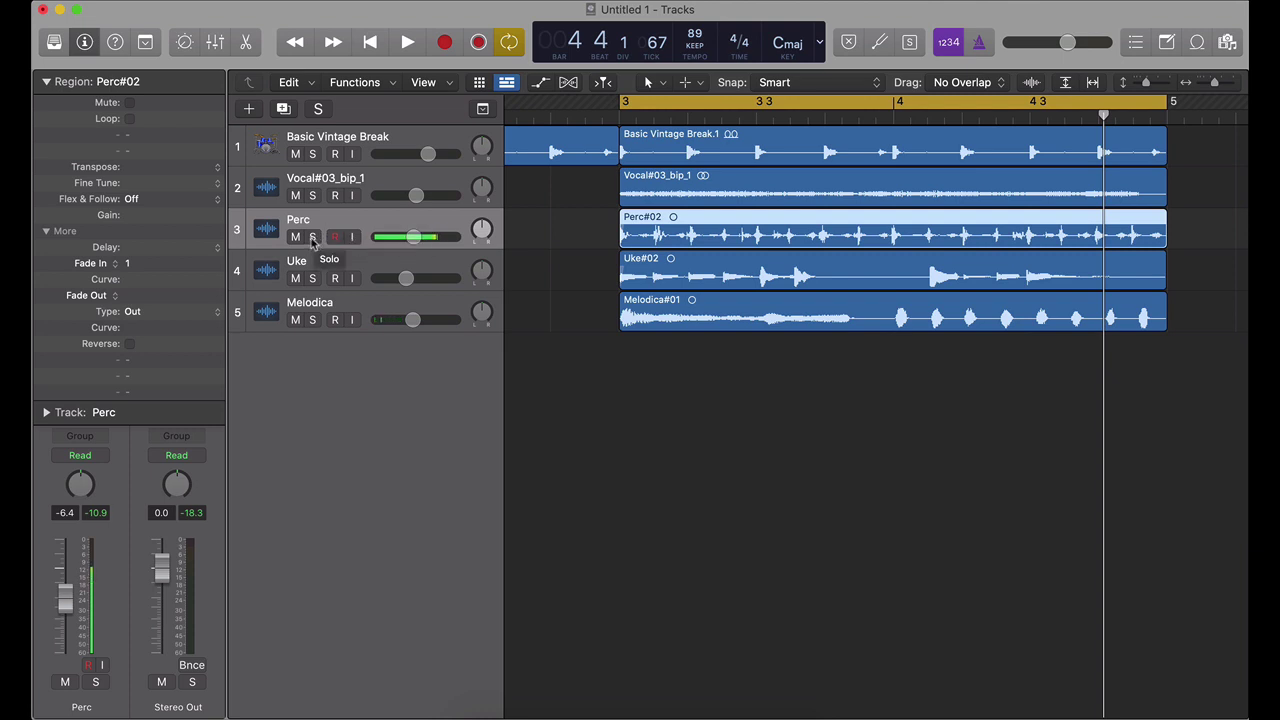
left_click(312, 238)
key("space")
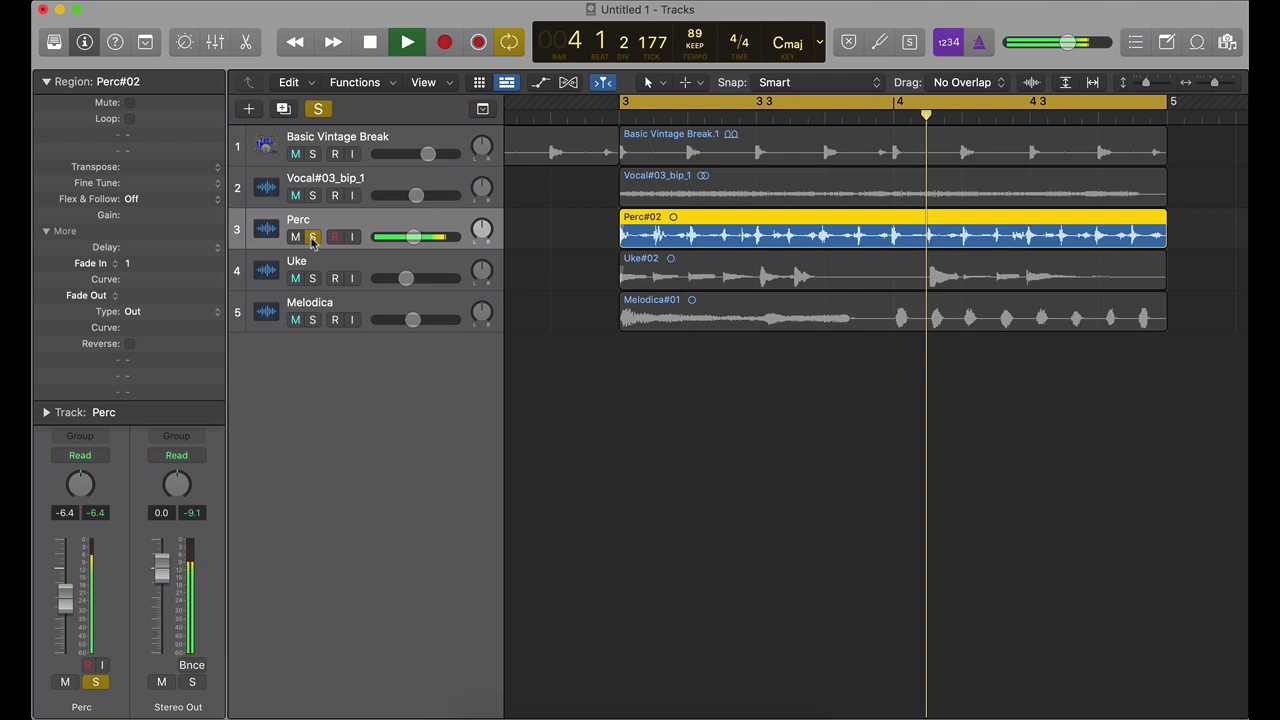
key("space")
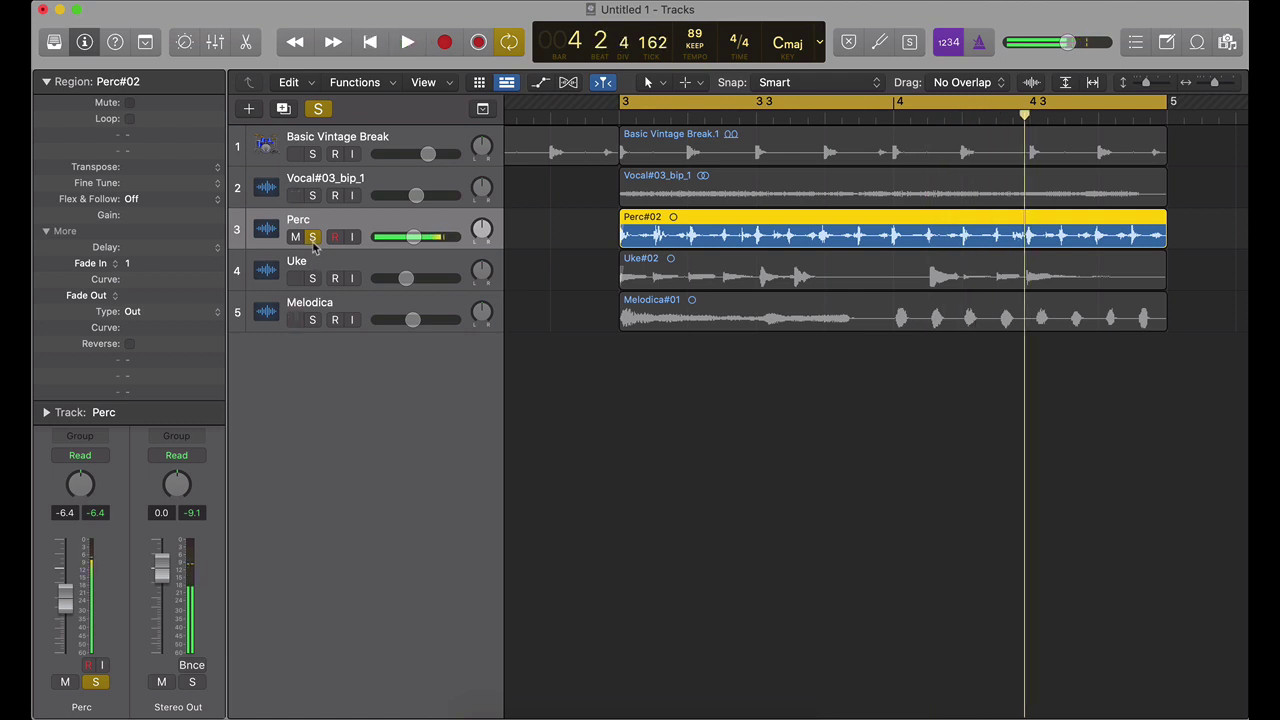
left_click(312, 238)
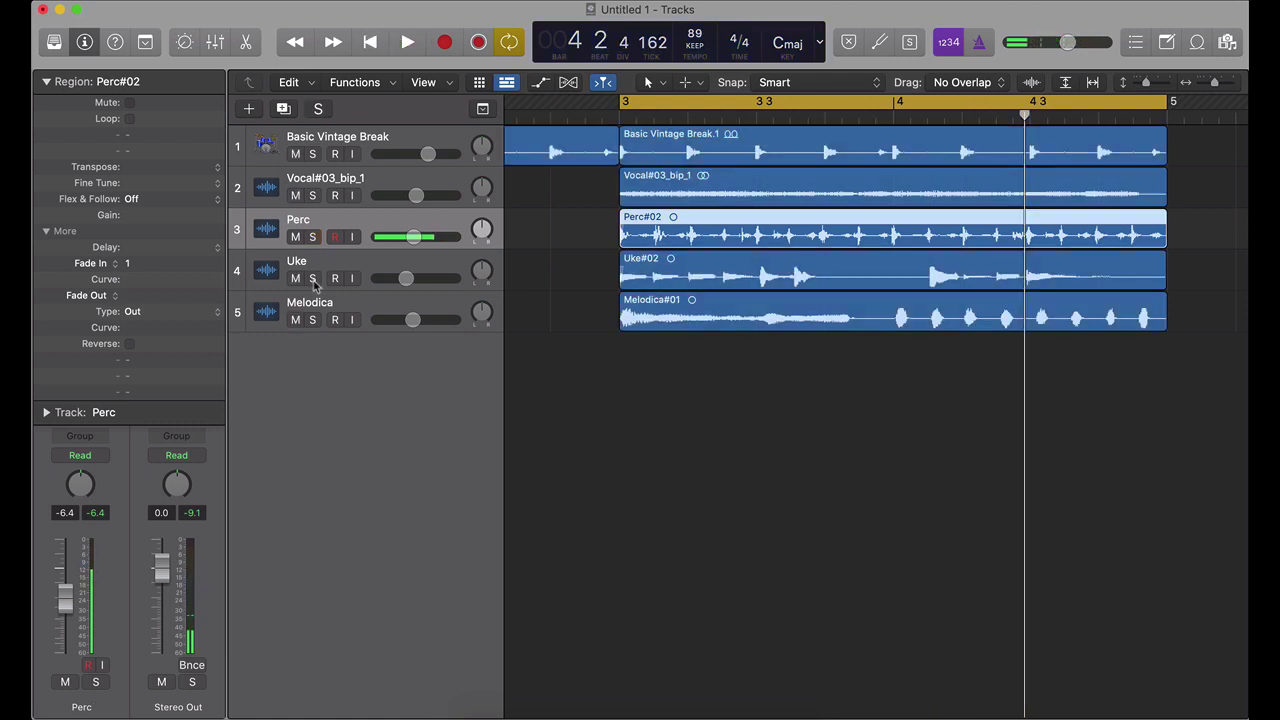
Audition the soloed Uke track, then clear all solos and zoom out to bars 1–9.
left_click(312, 279)
key("space")
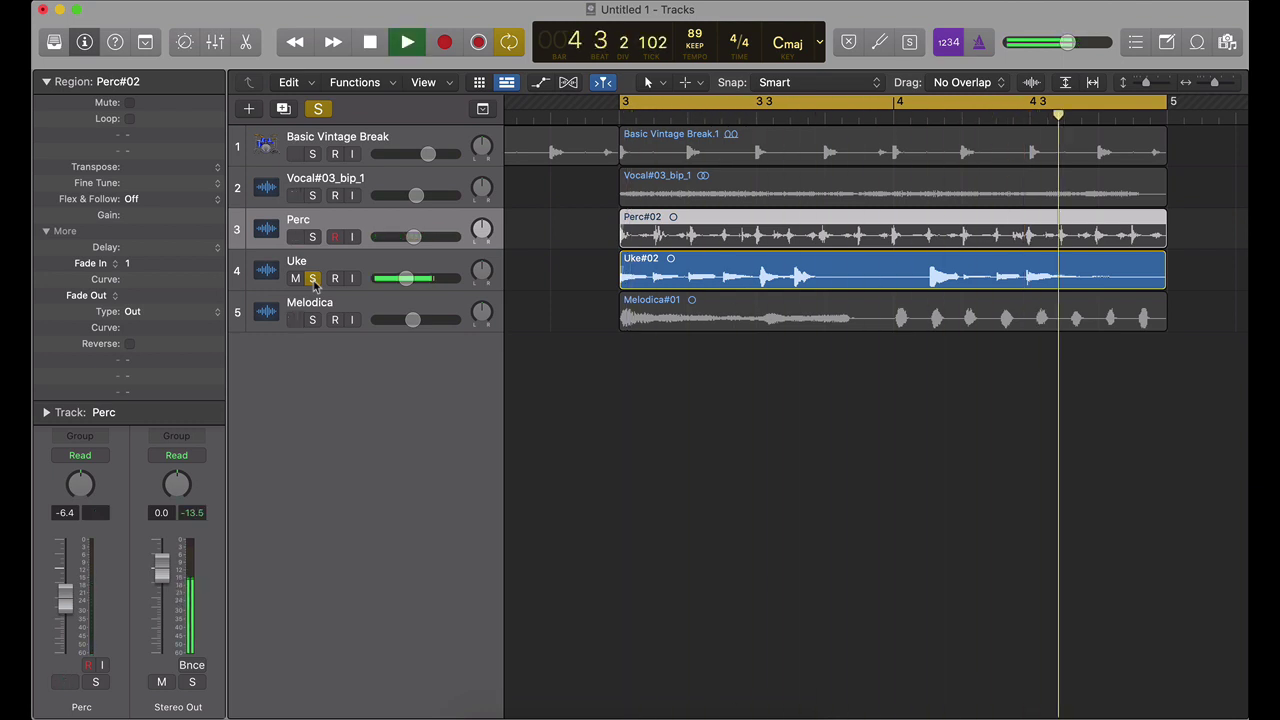
left_click(312, 320, "alt")
key("space")
key("s")
key("super+Left")
key("super+Left")
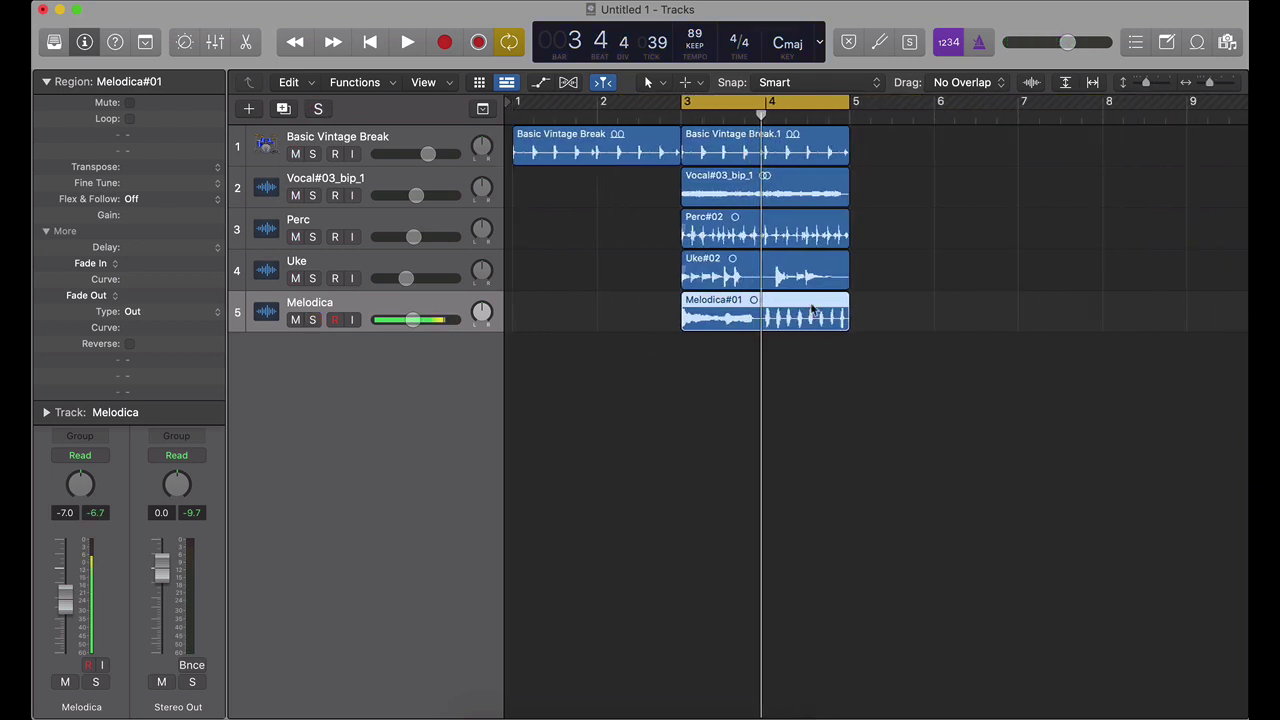
Export Melodica#01 as a WAVE 16 Bit file into ToneTransfer Sources and view the folder.
left_click(870, 316)
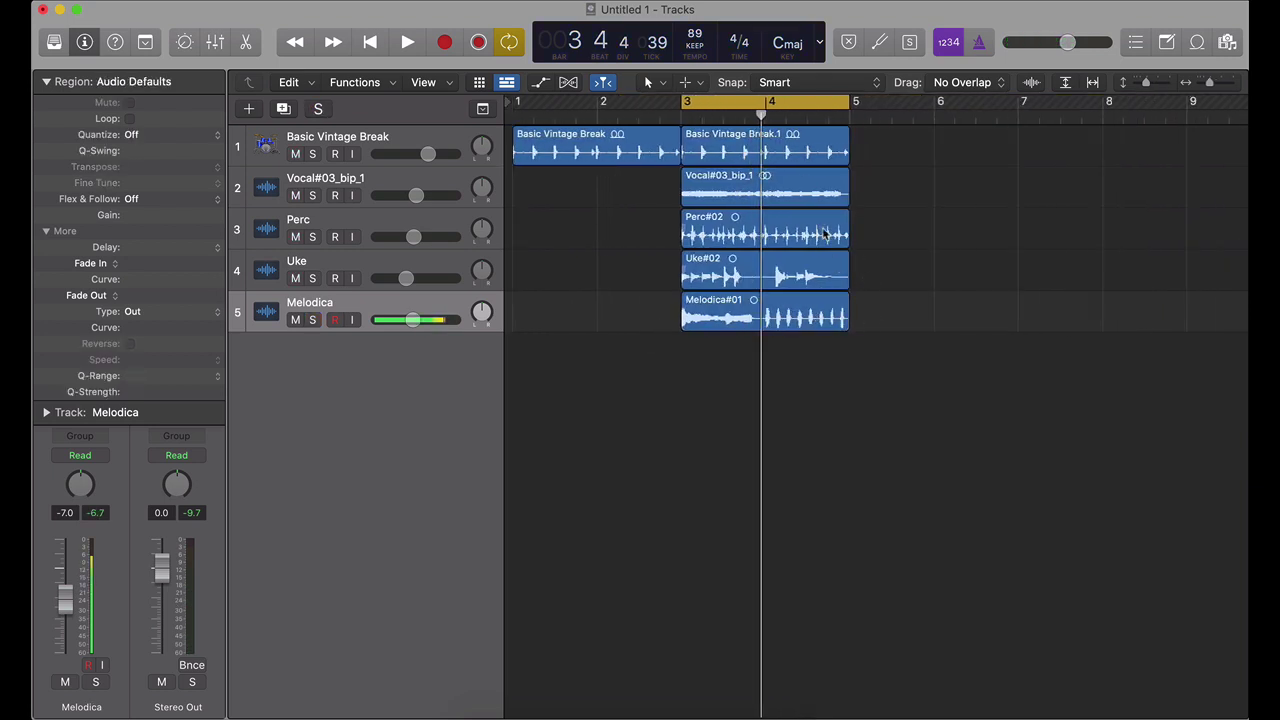
right_click(803, 319)
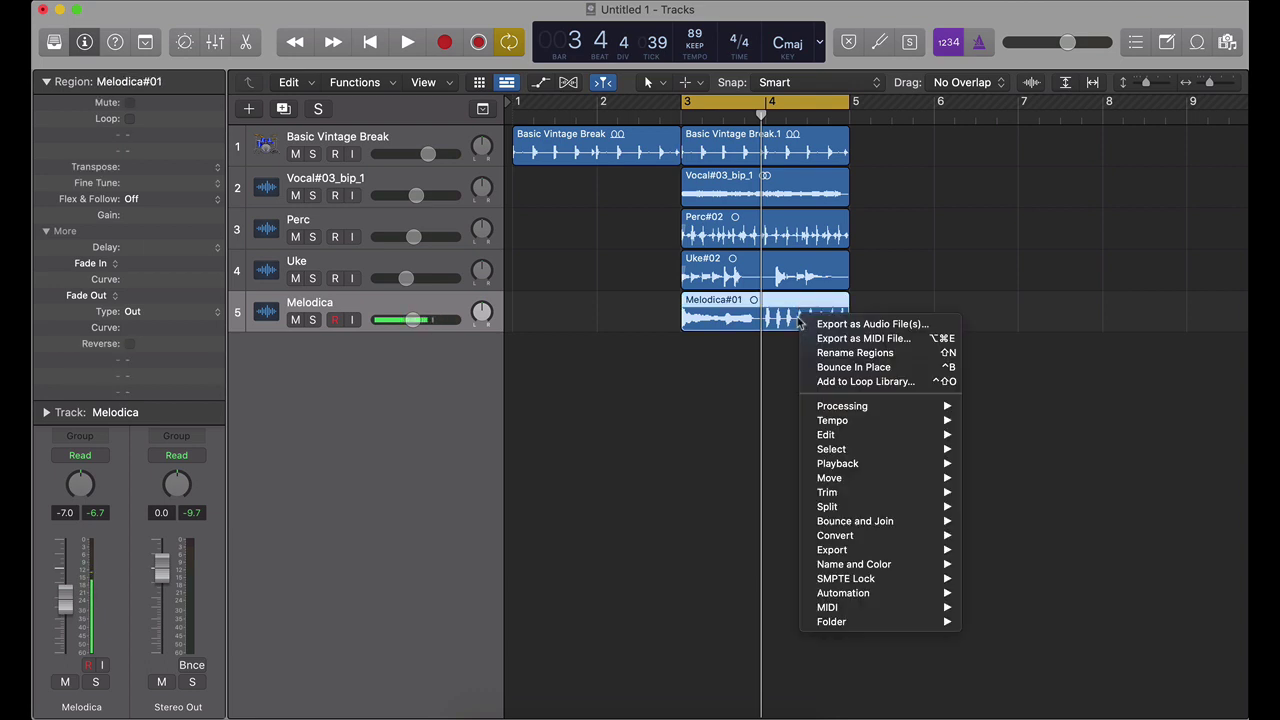
left_click(843, 331)
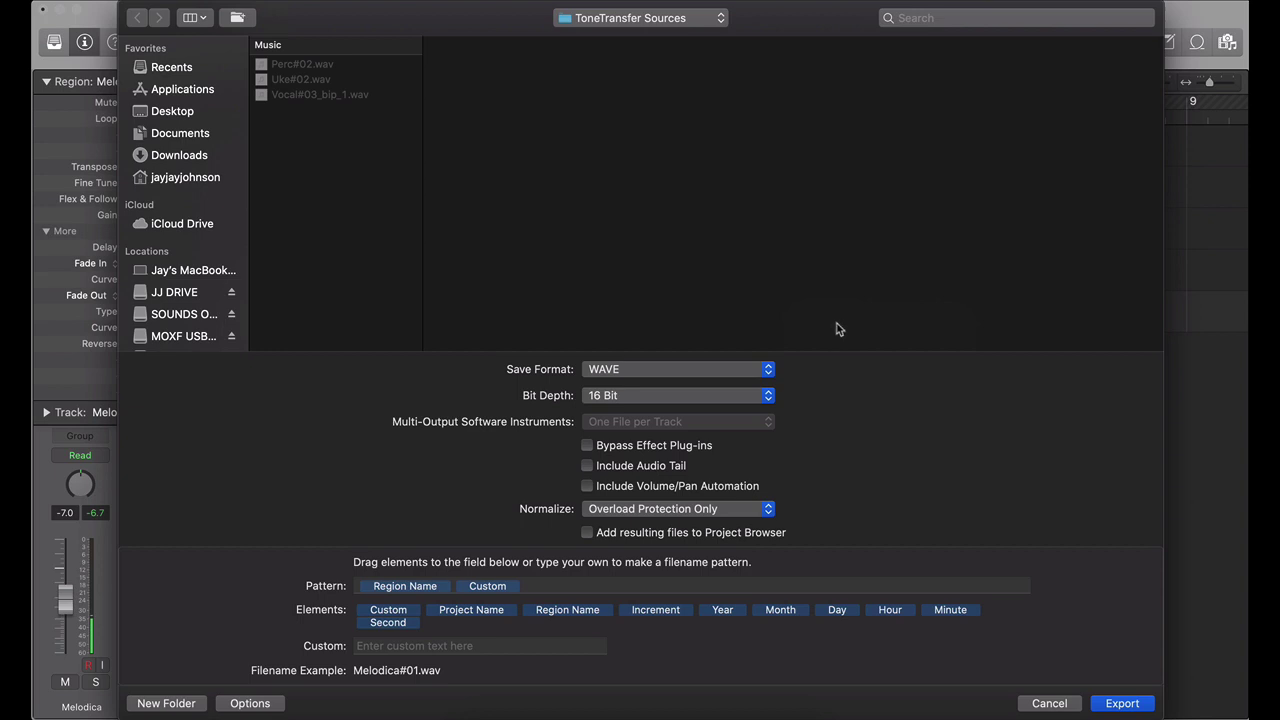
left_click(1122, 704)
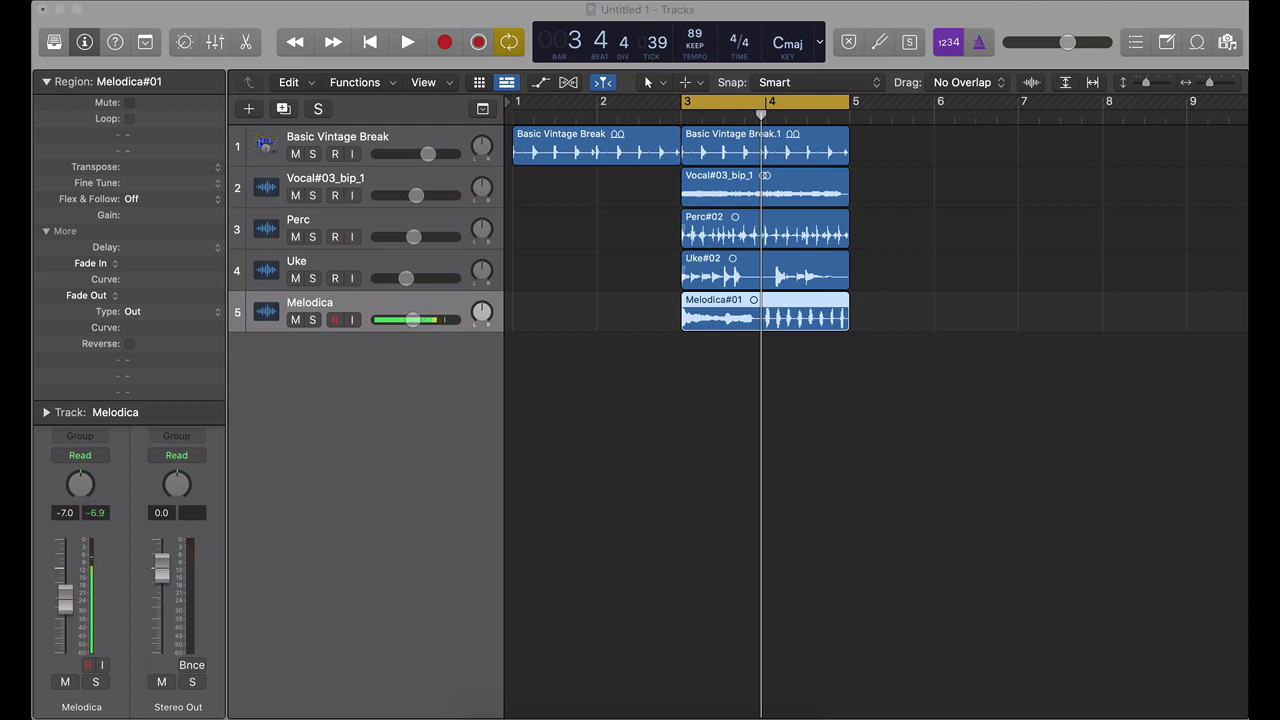
left_click_drag(433, 141, 1063, 106)
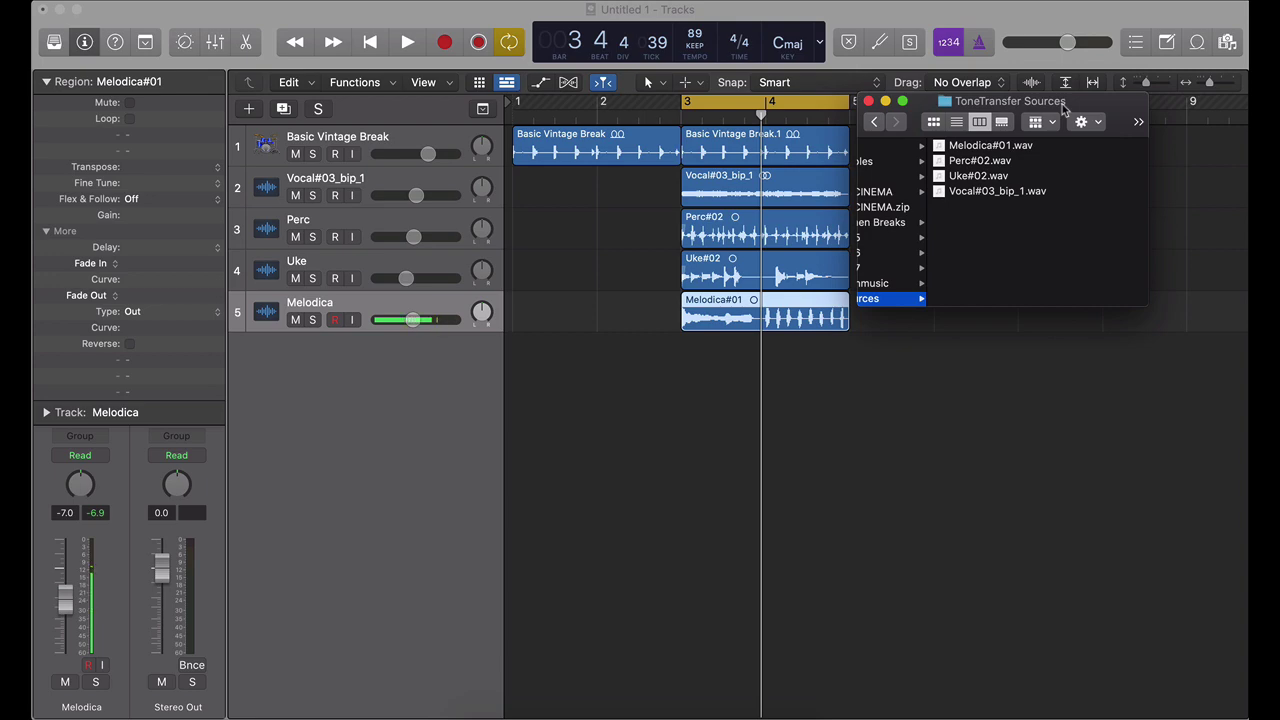
Load the Synthesizer riffing sample as input and play it, transformation left at None.
key("super+Tab")
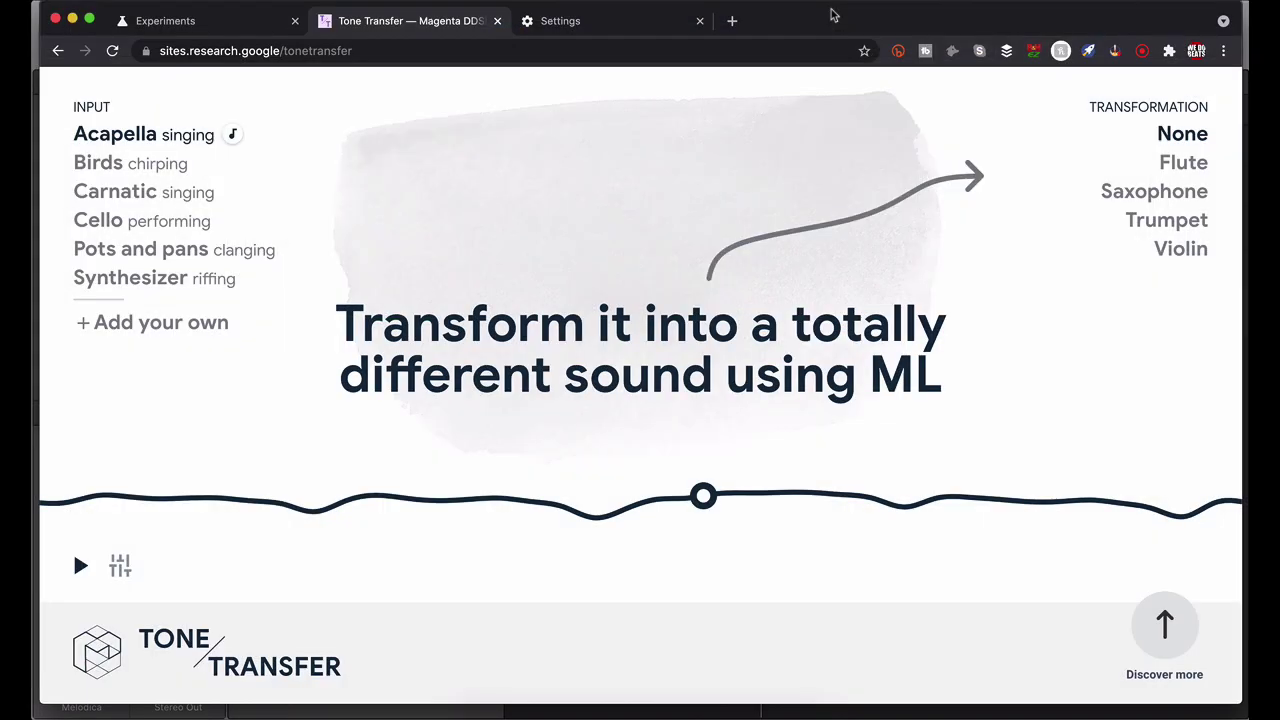
left_click_drag(1240, 89, 1249, 89)
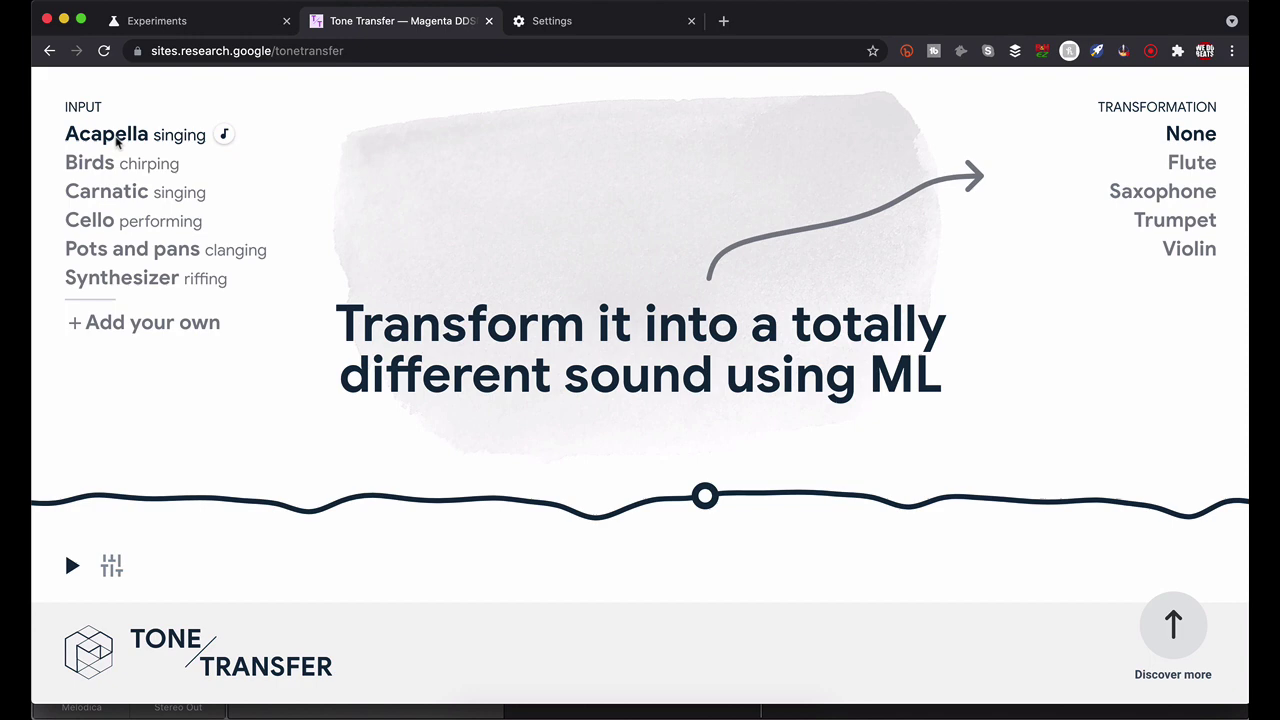
left_click(120, 278)
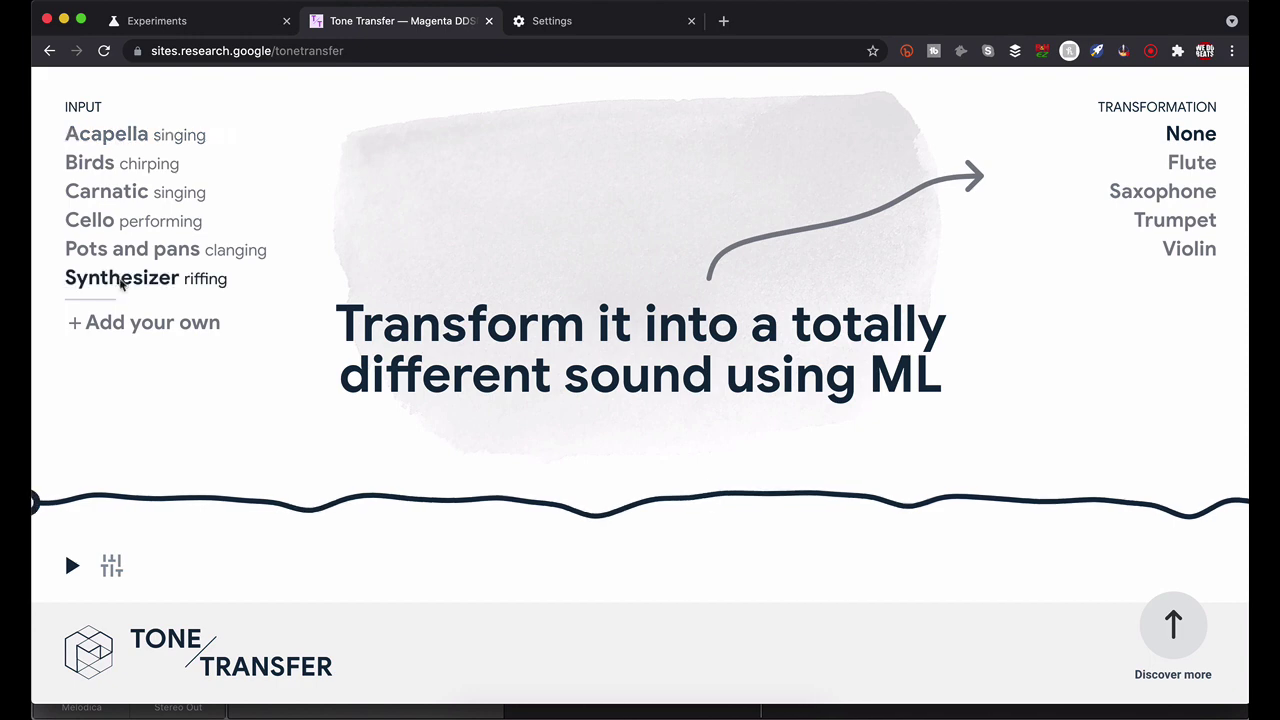
left_click(71, 567)
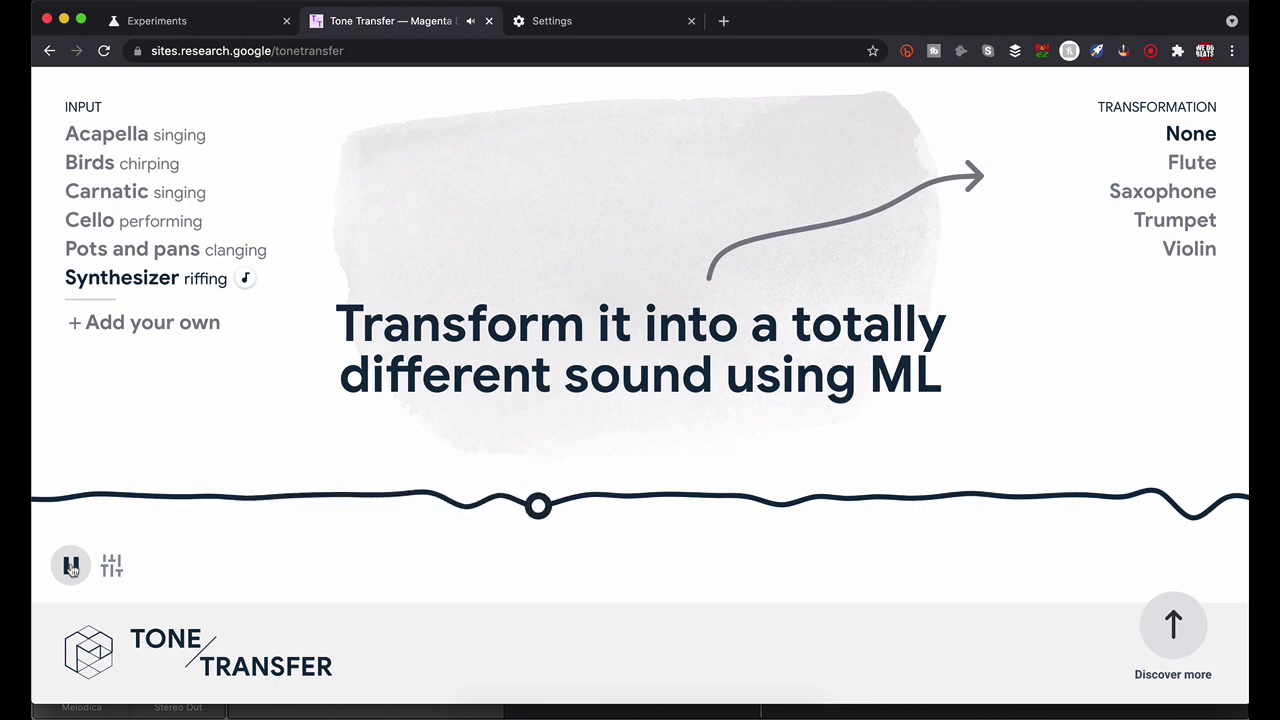
left_click(71, 567)
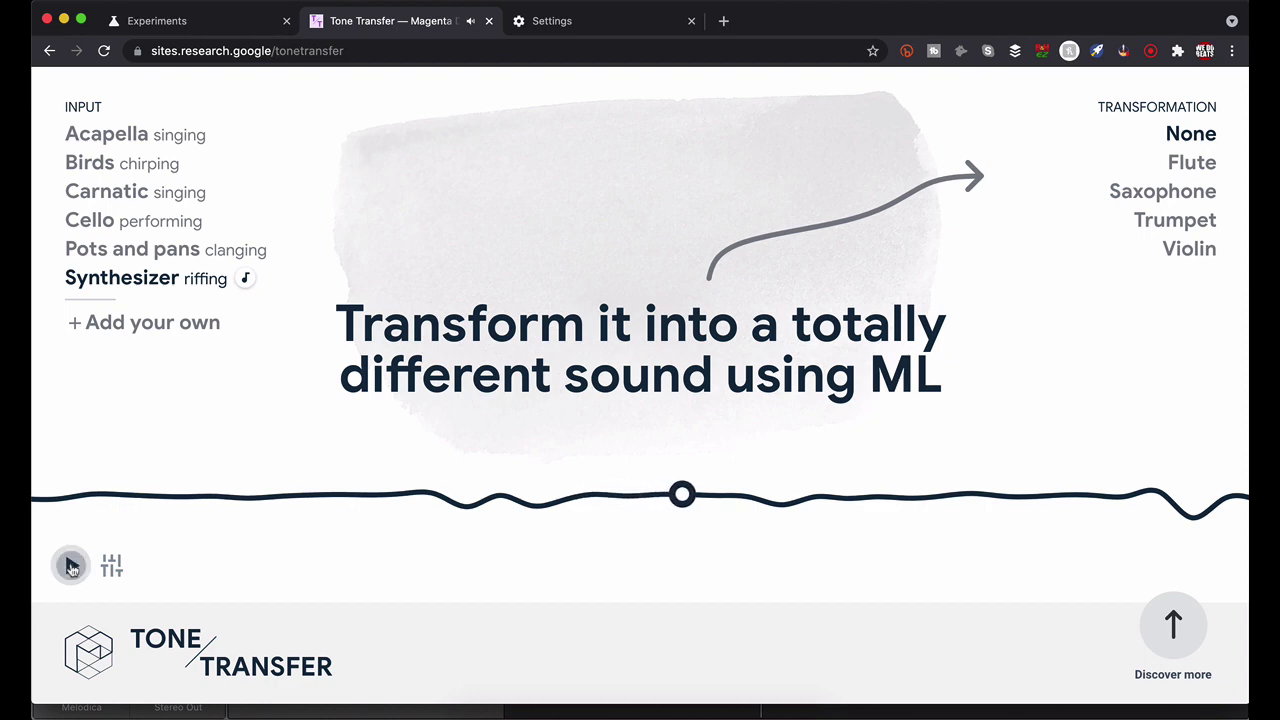
mouse_move(245, 283)
left_click(1139, 183)
left_click(1188, 168)
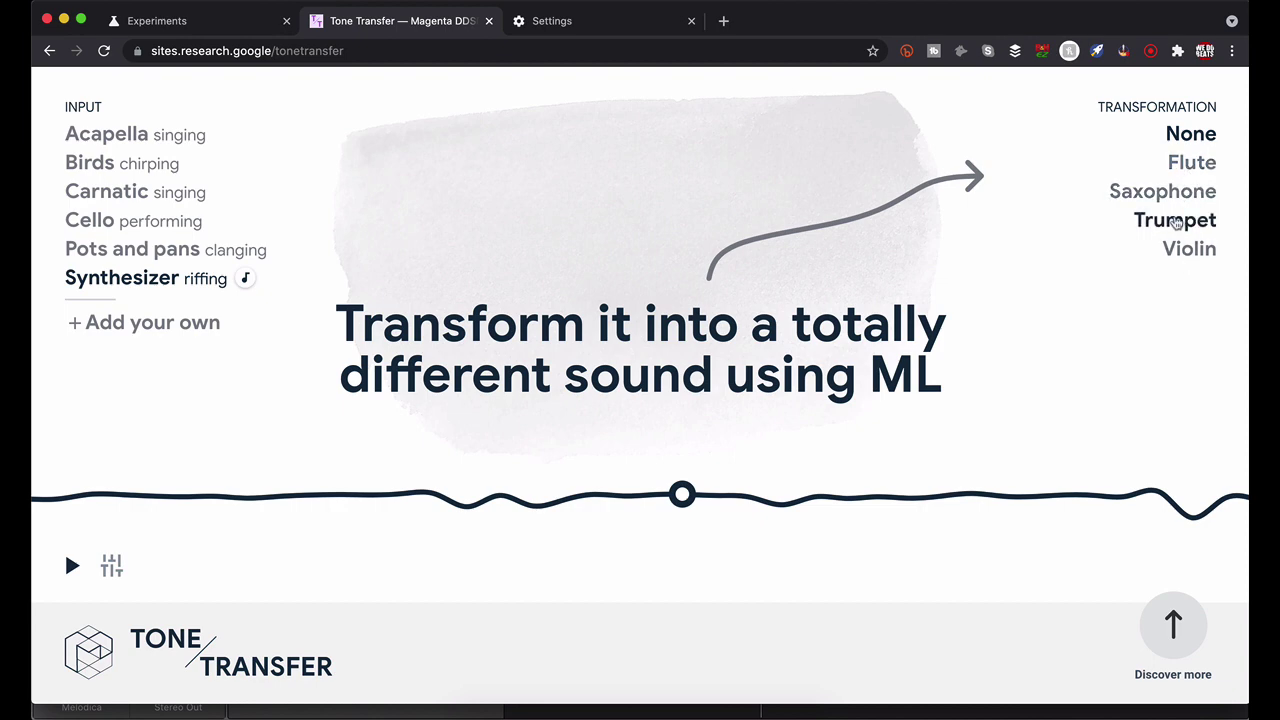
Set the transformation to Trumpet and play the Improvisational Jazz trumpet result.
left_click(1177, 222)
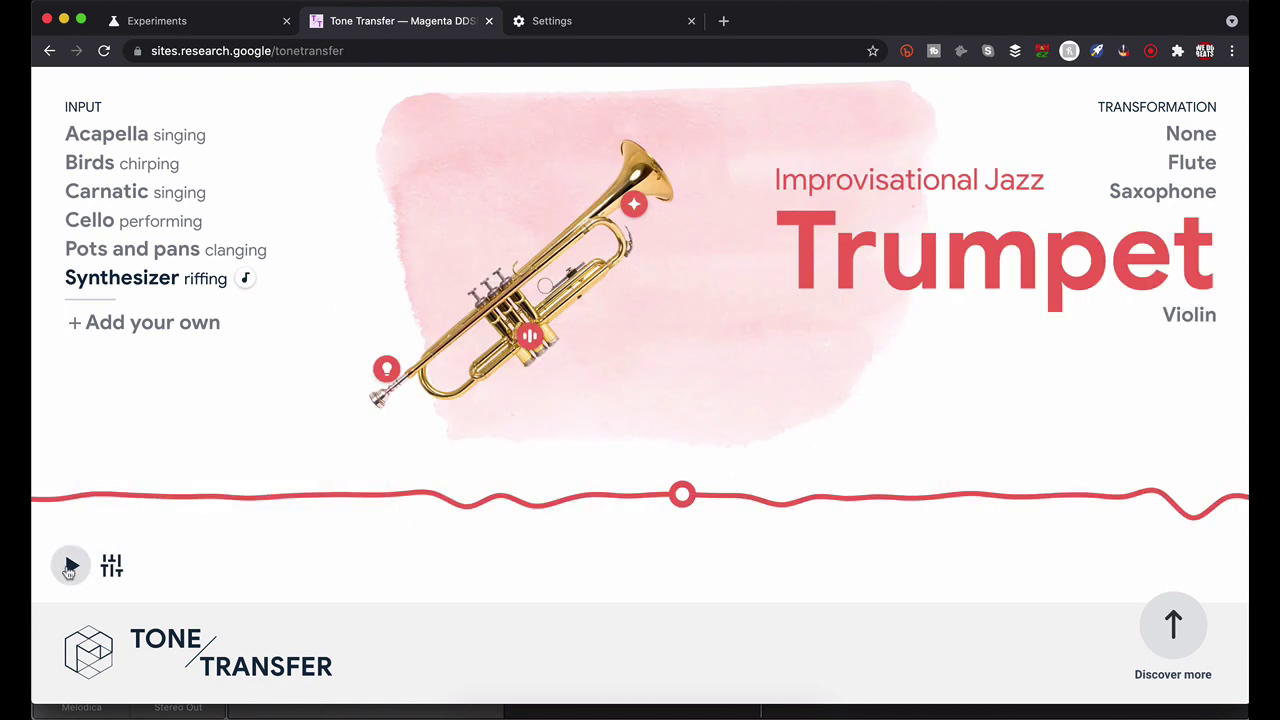
left_click(72, 567)
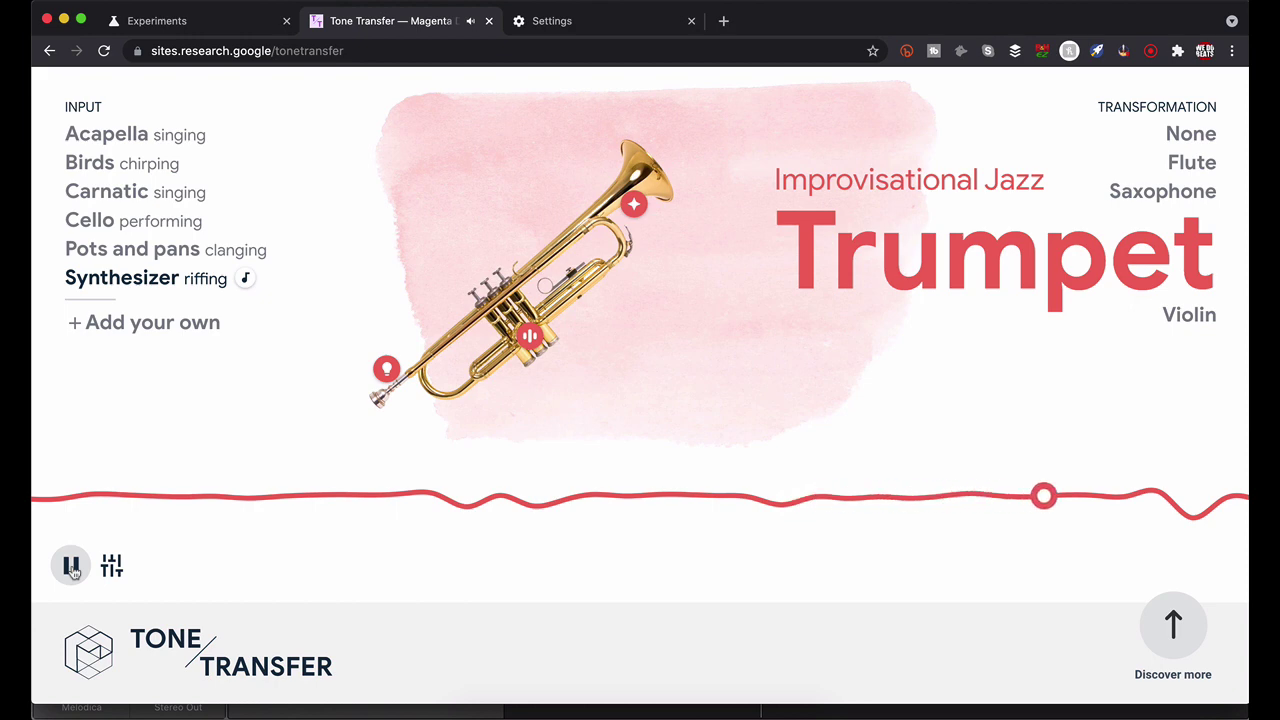
left_click(72, 567)
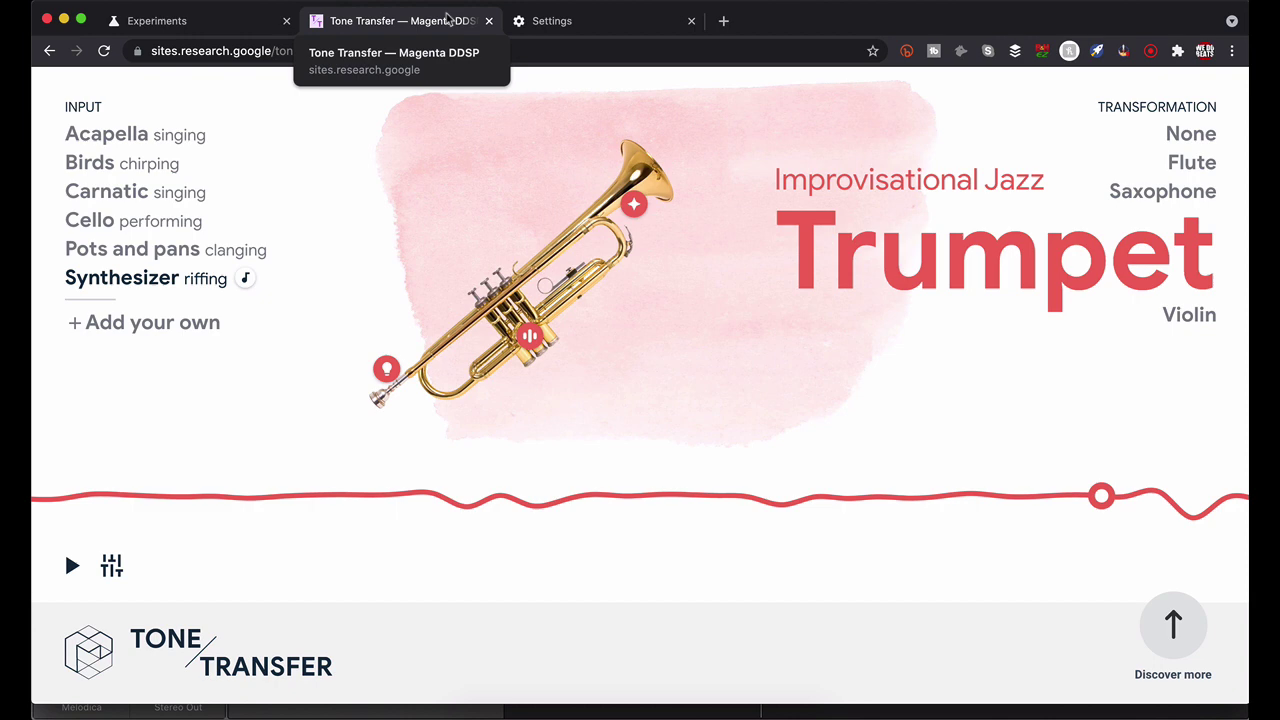
Review Chrome's advanced Downloads and System settings, then close the Settings tab.
left_click(604, 29)
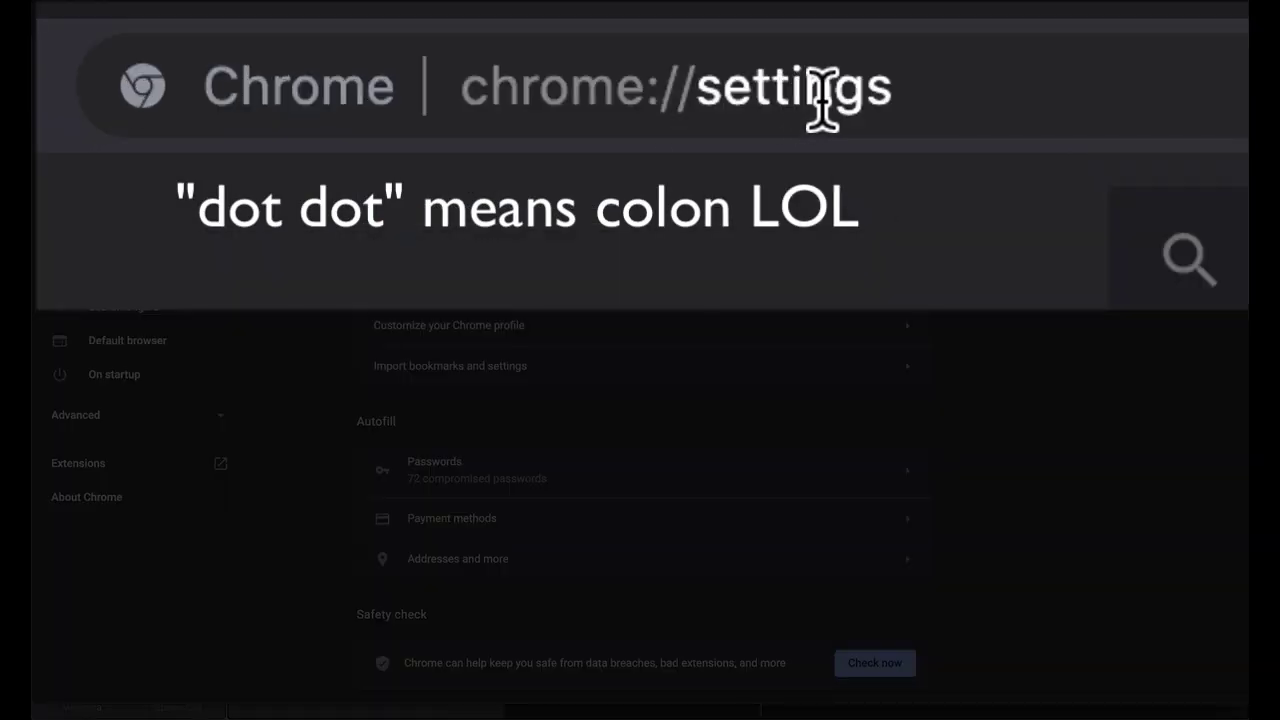
left_click(975, 105)
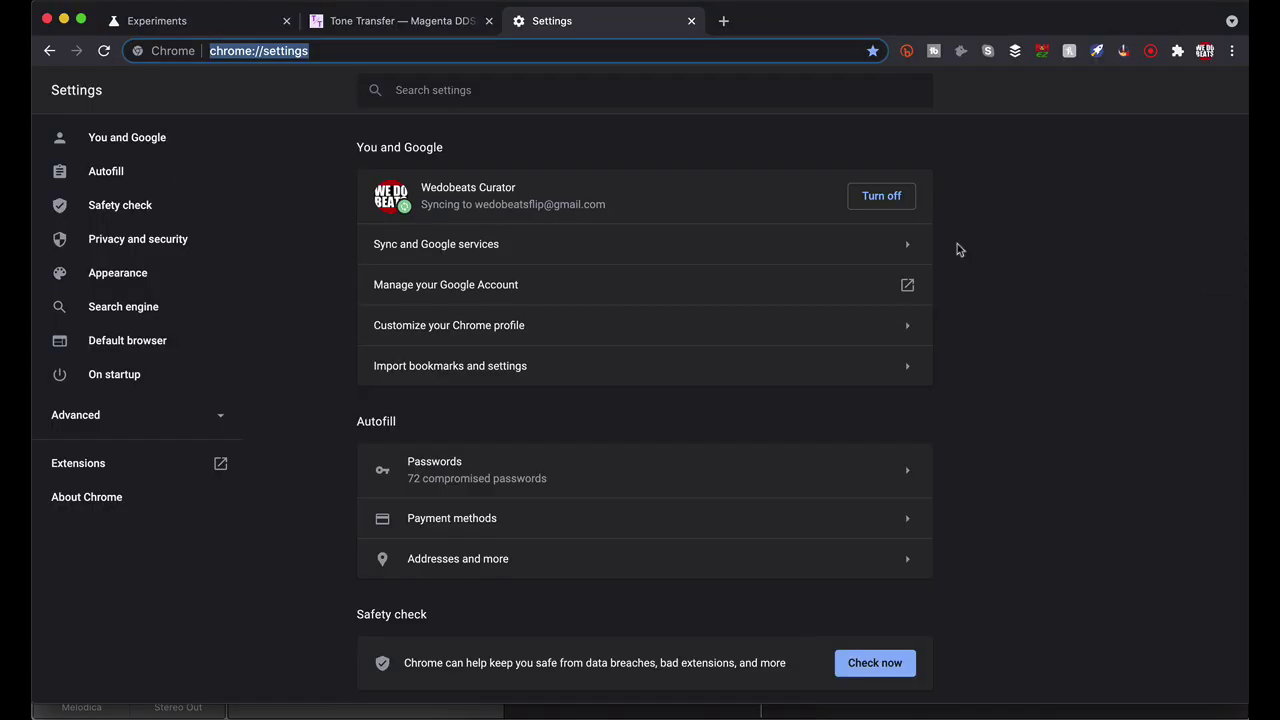
scroll(957, 249, "down", 3)
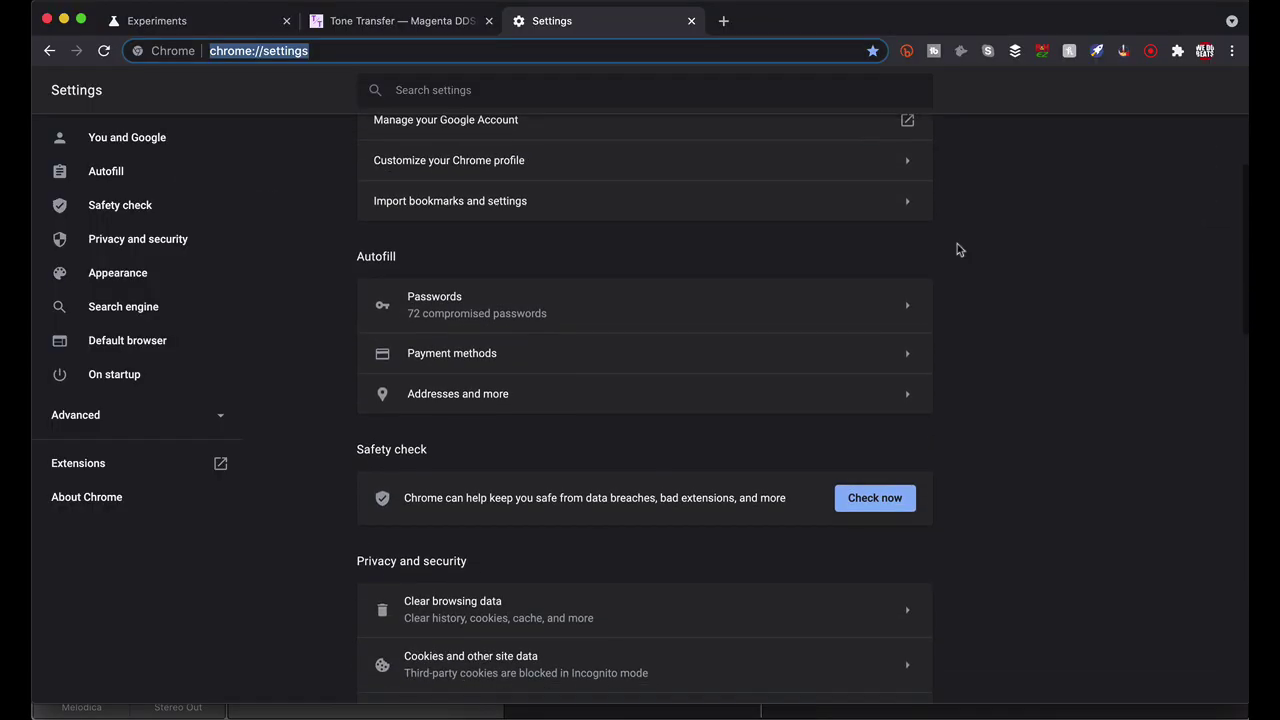
scroll(957, 249, "down", 20)
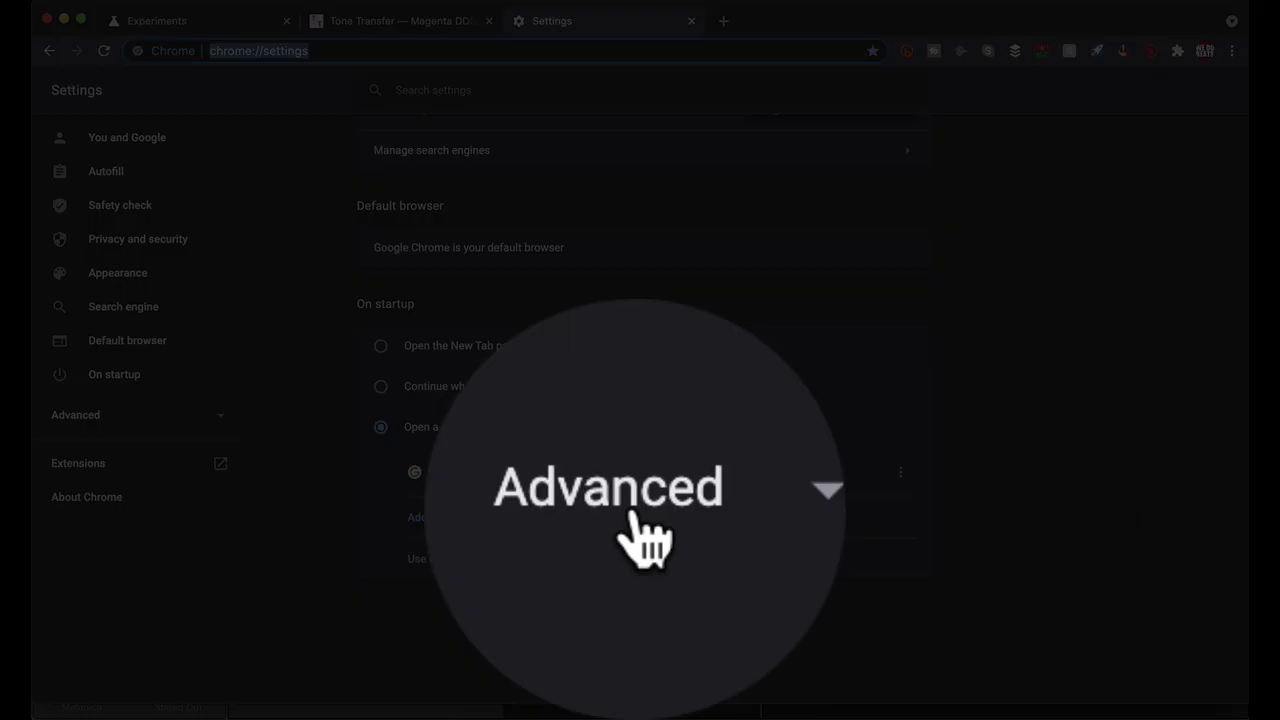
left_click(632, 618)
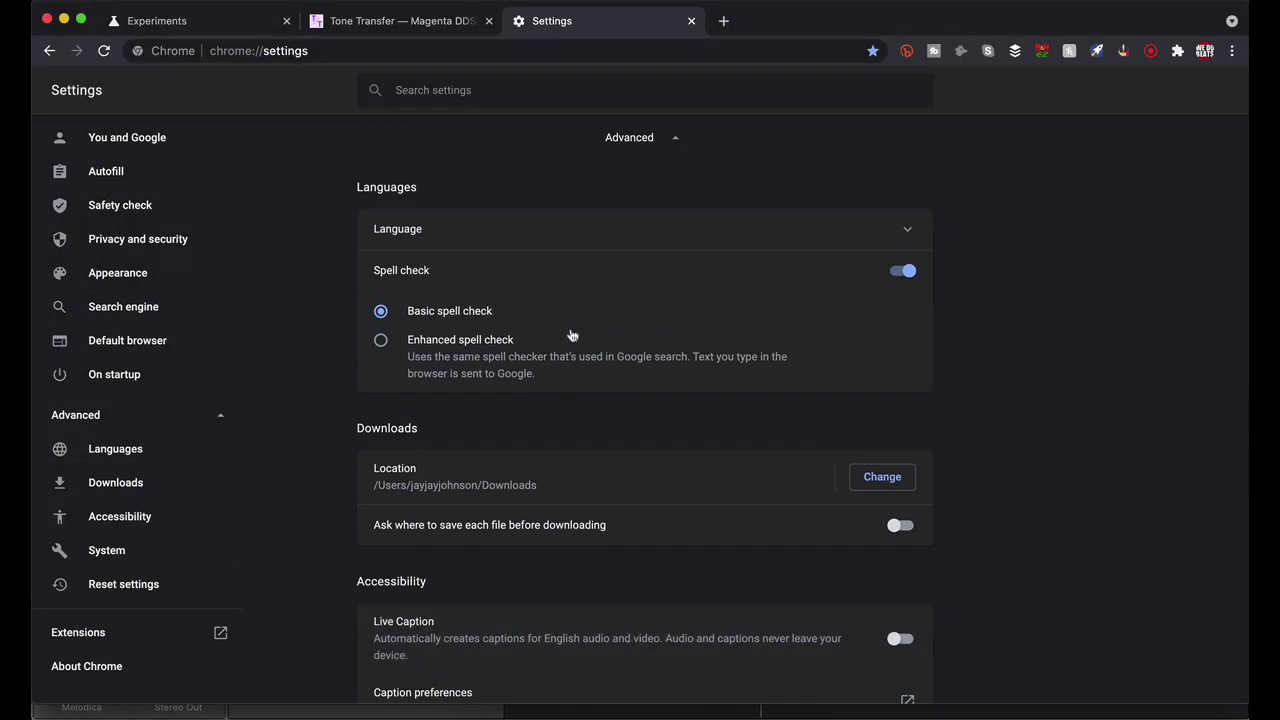
scroll(606, 430, "down", 2)
scroll(606, 430, "down", 8)
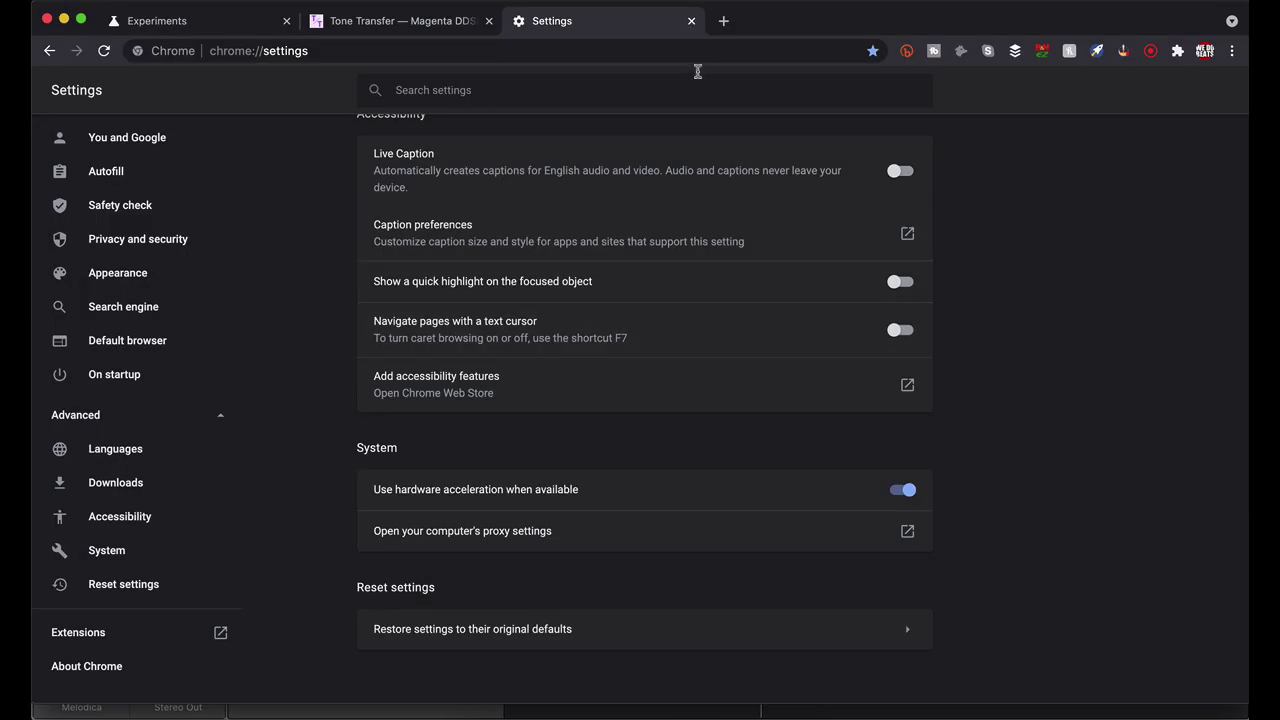
left_click(691, 20)
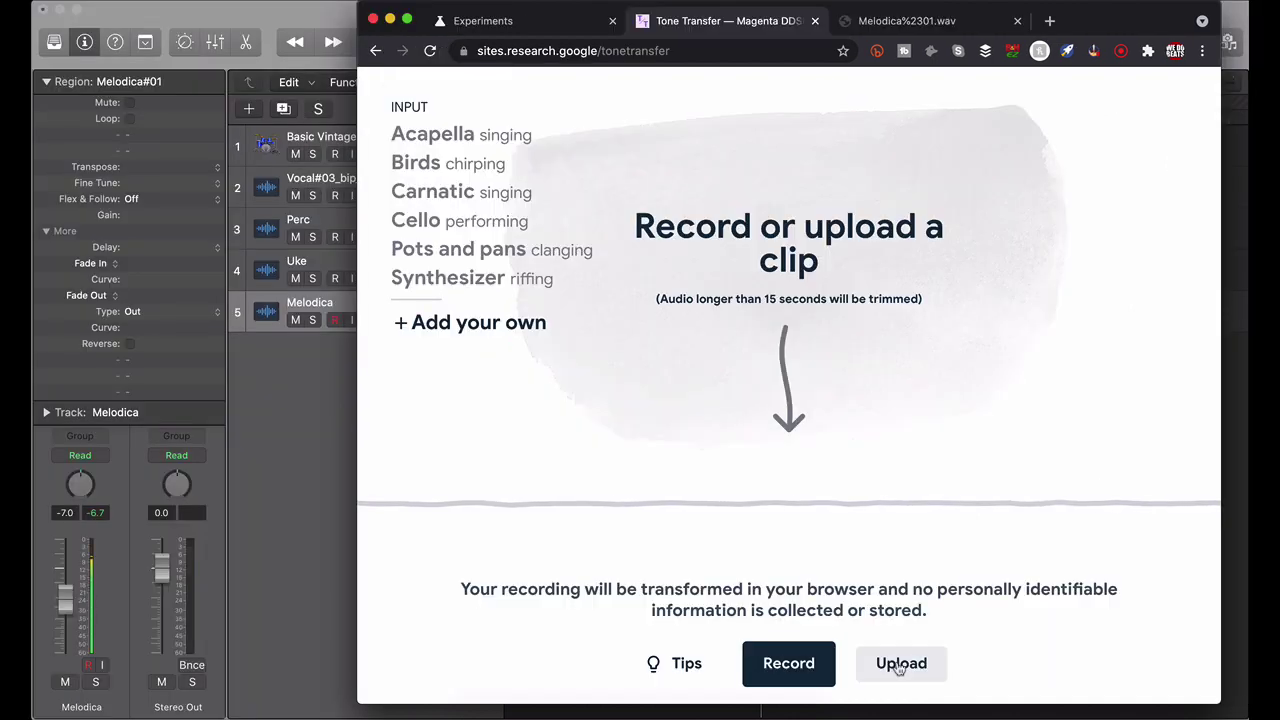
Upload Melodica#01.wav from the ToneTransfer Sources folder as your recording.
left_click(899, 665)
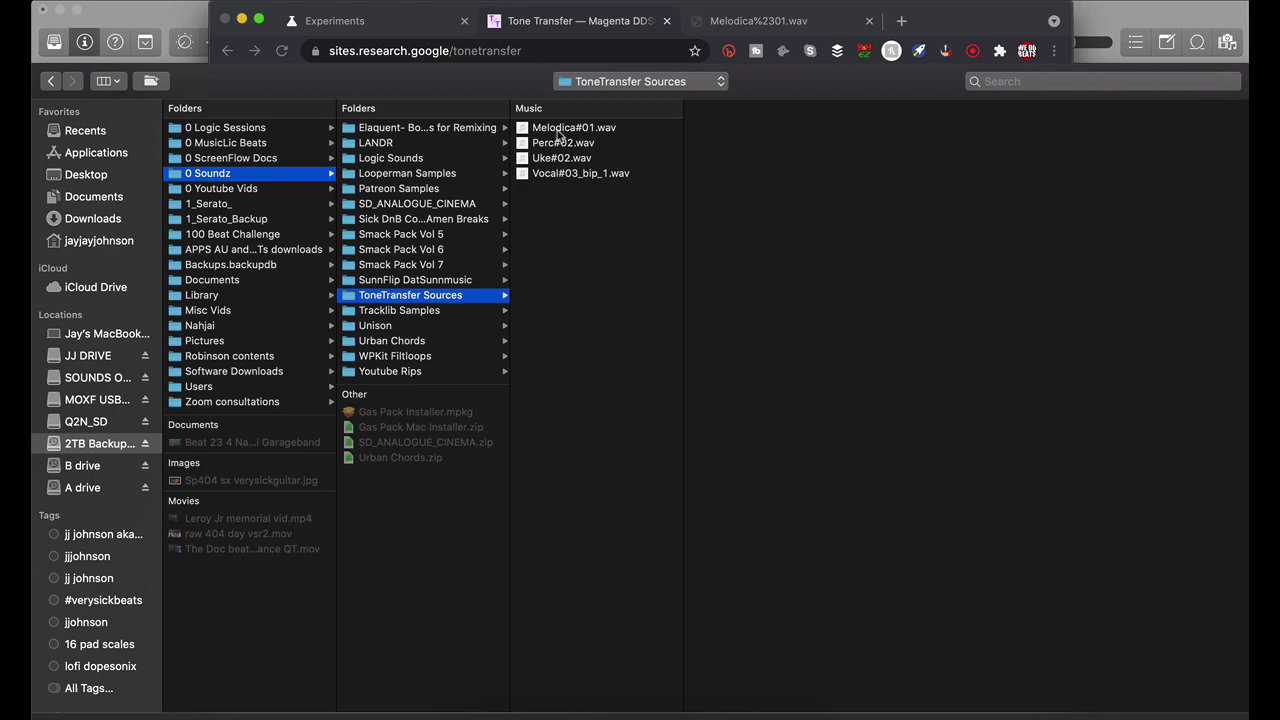
left_click(558, 128)
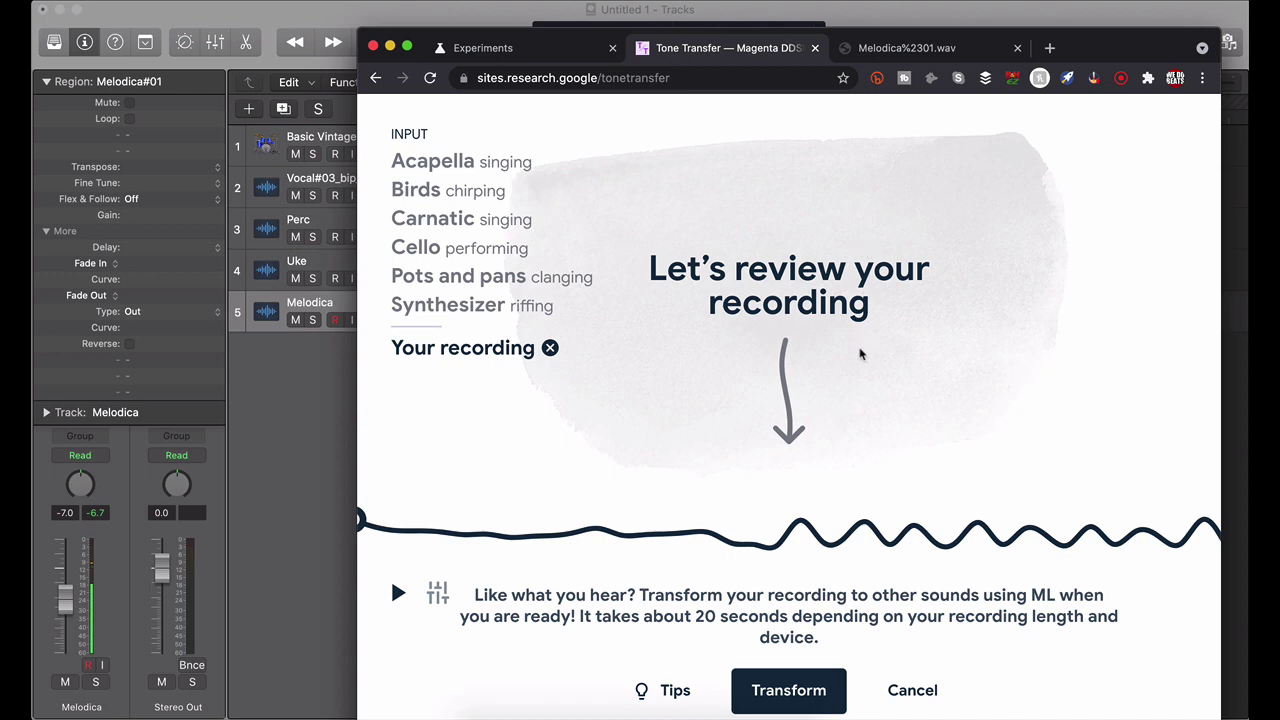
Transform the uploaded melodica recording and select Flute once processing finishes.
left_click(788, 692)
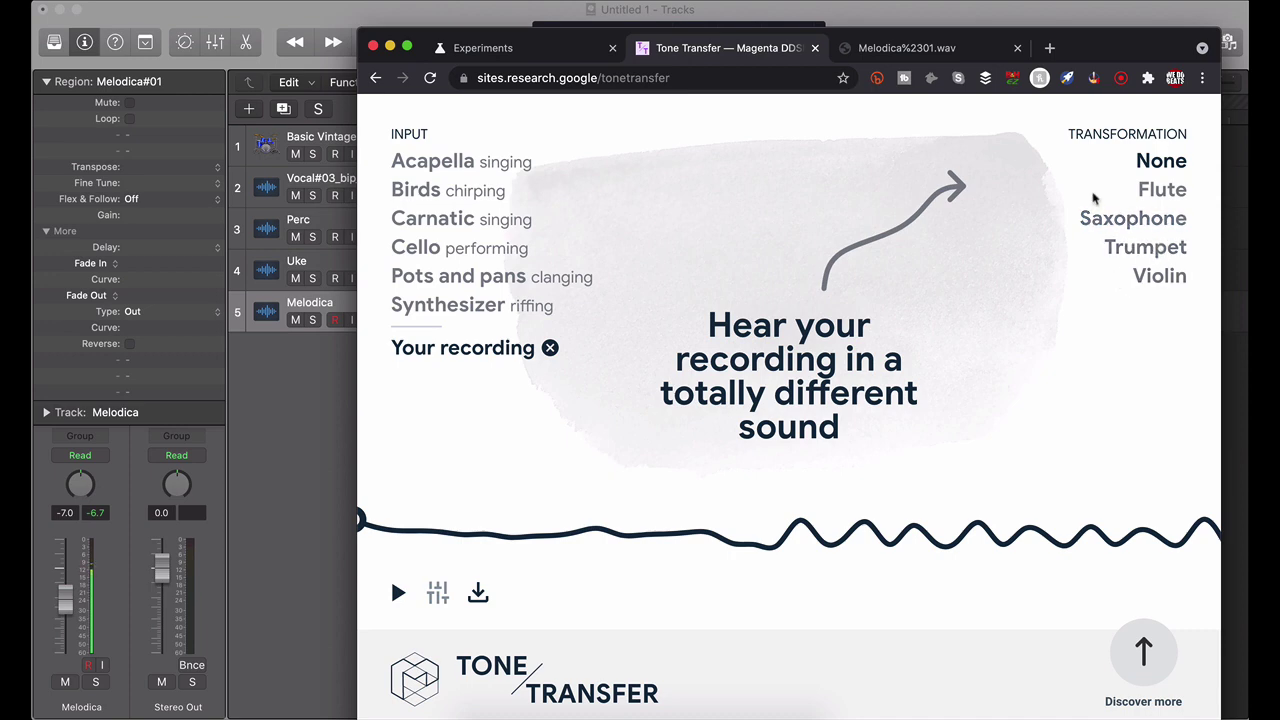
left_click(1157, 197)
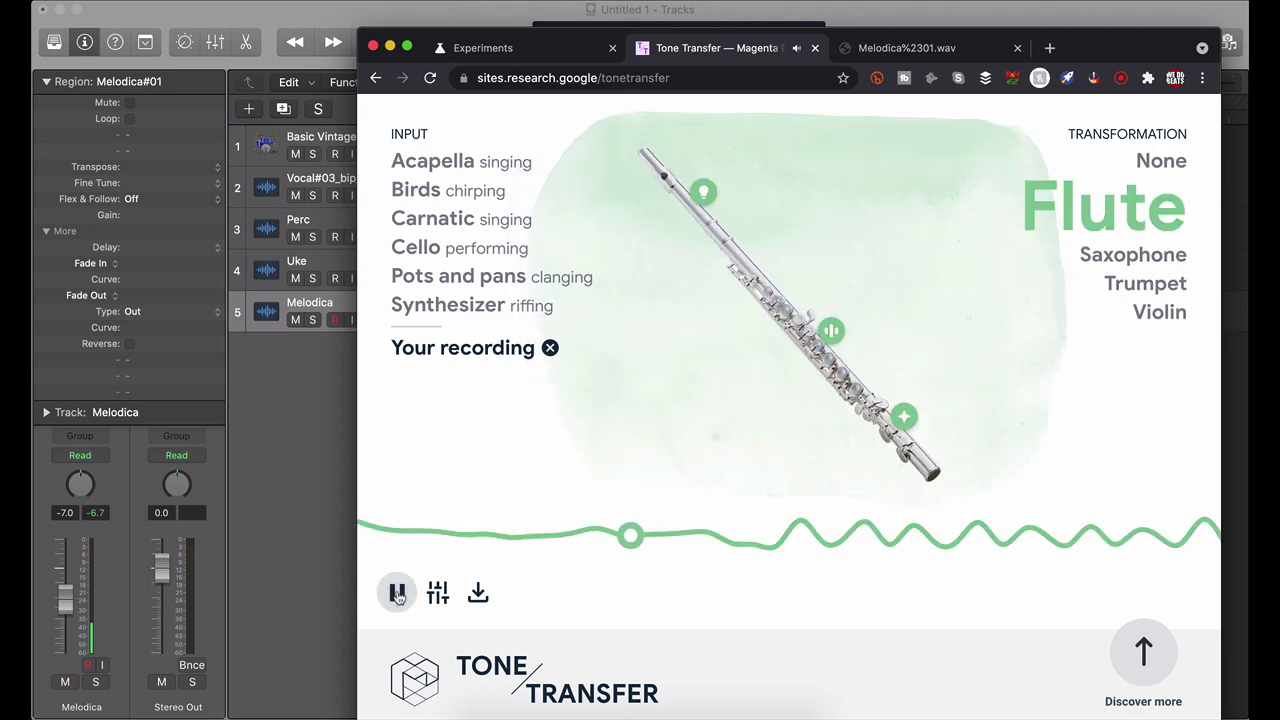
Pause the flute version, then switch the transformation to Trumpet and play it.
left_click_drag(1121, 50, 1019, 39)
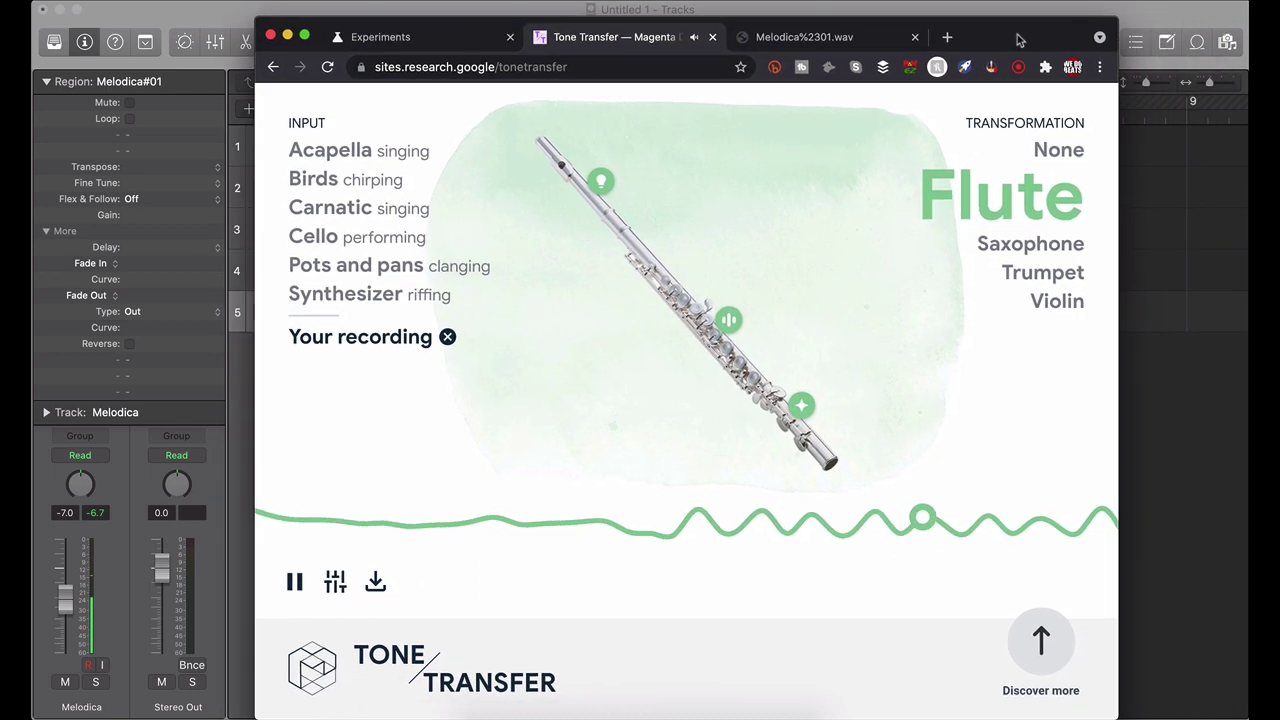
left_click(294, 581)
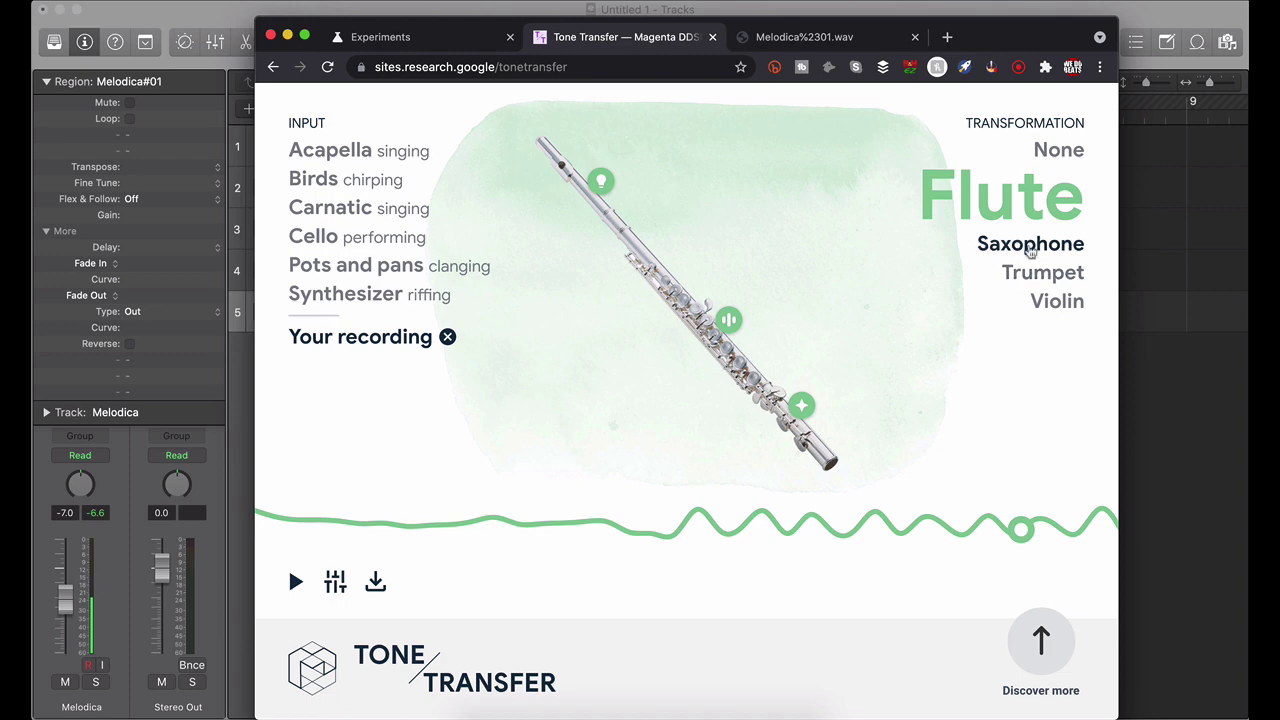
left_click(1034, 274)
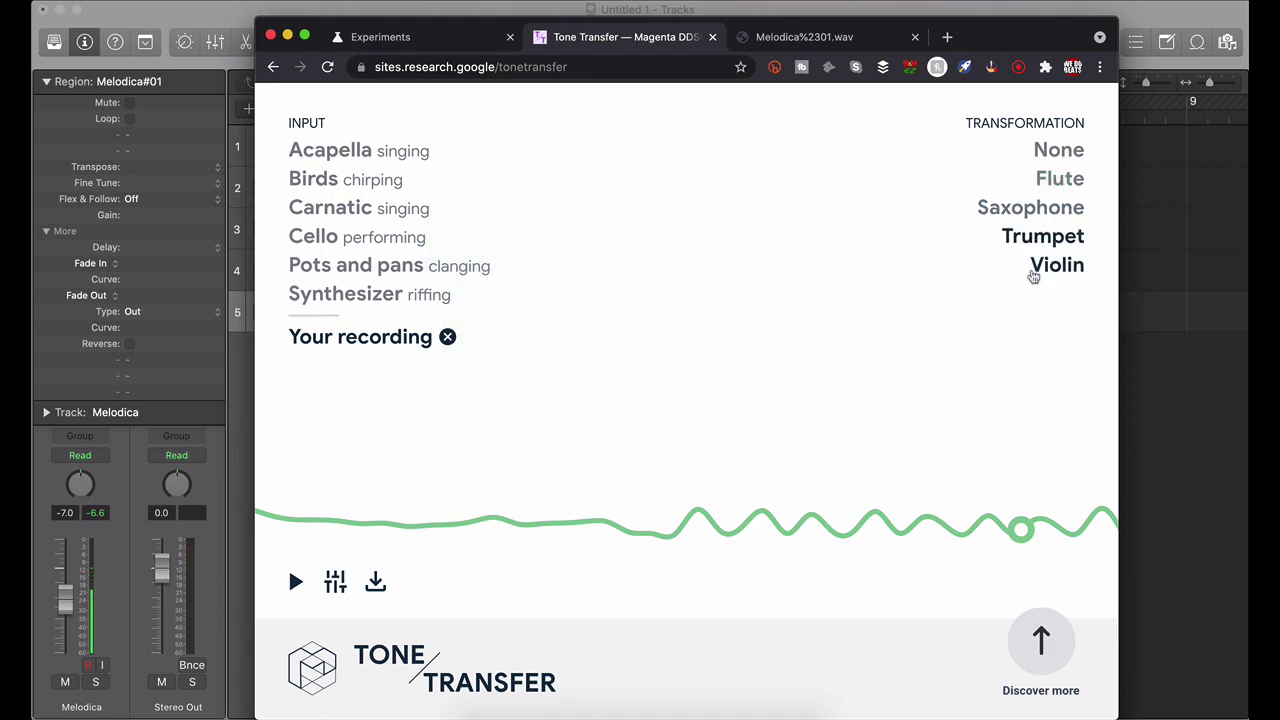
left_click(295, 582)
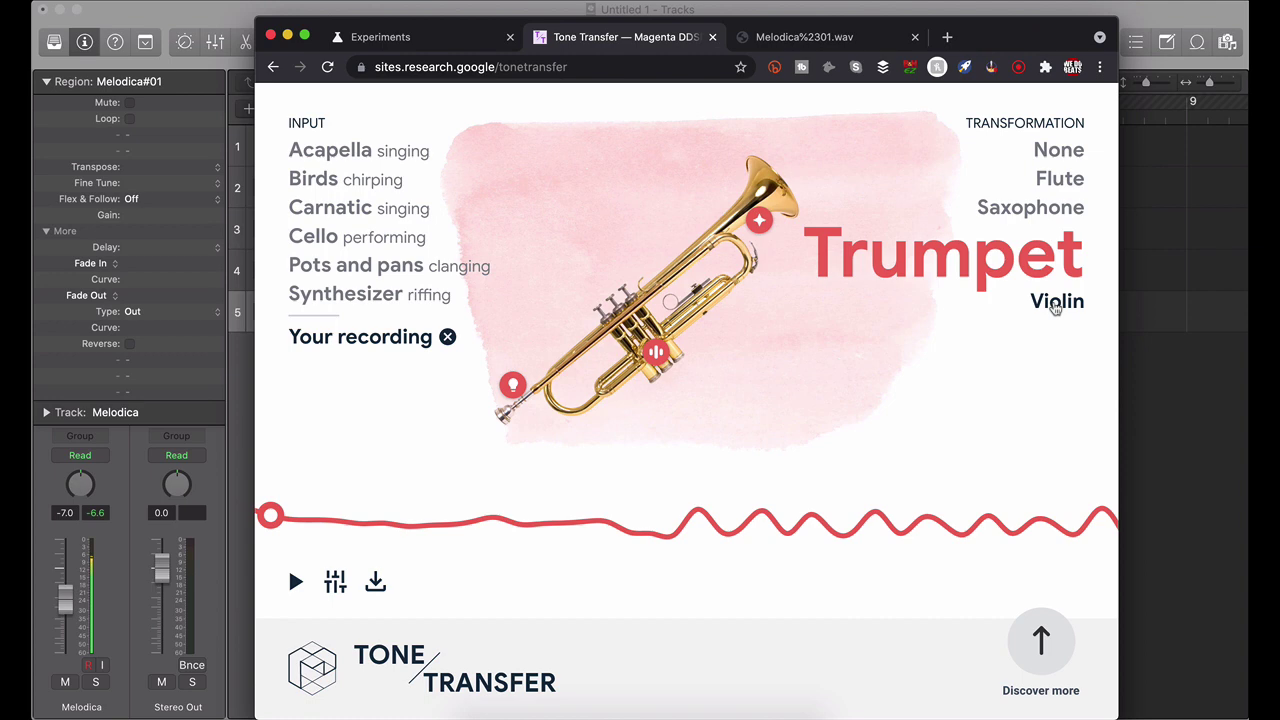
Switch the transformation to Violin, play and pause it, and move the browser aside.
left_click(1055, 305)
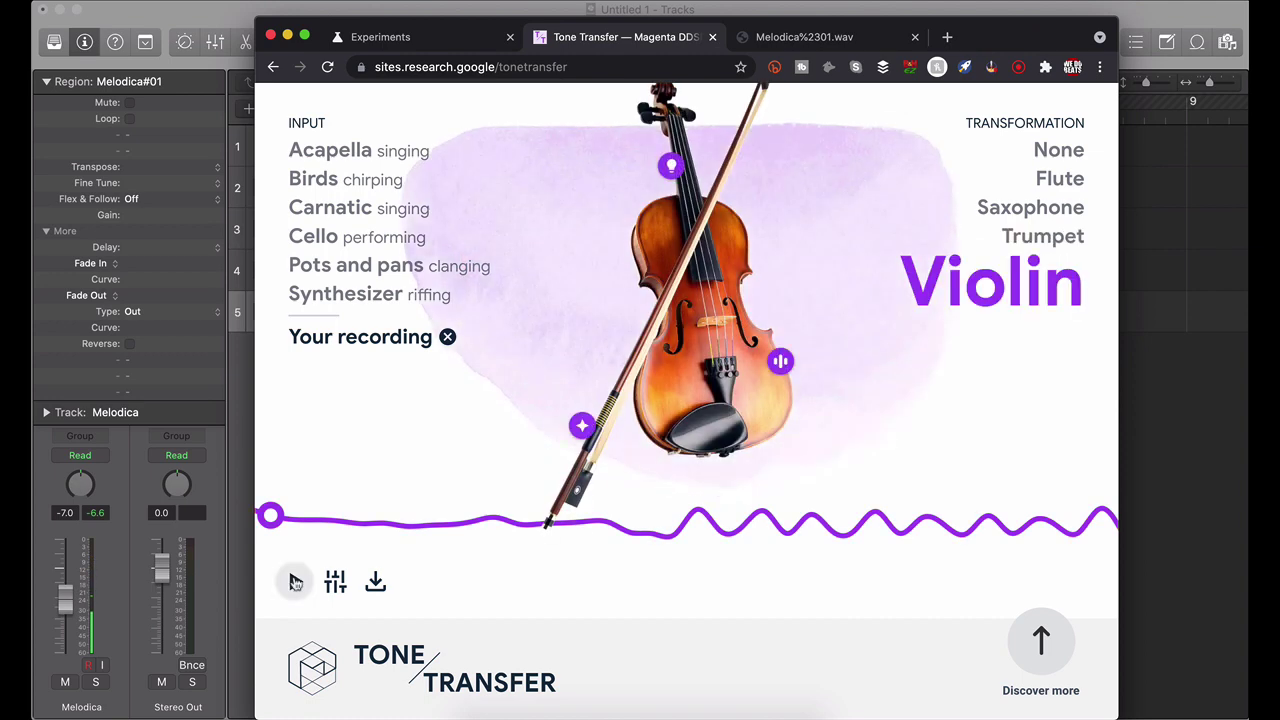
left_click(295, 582)
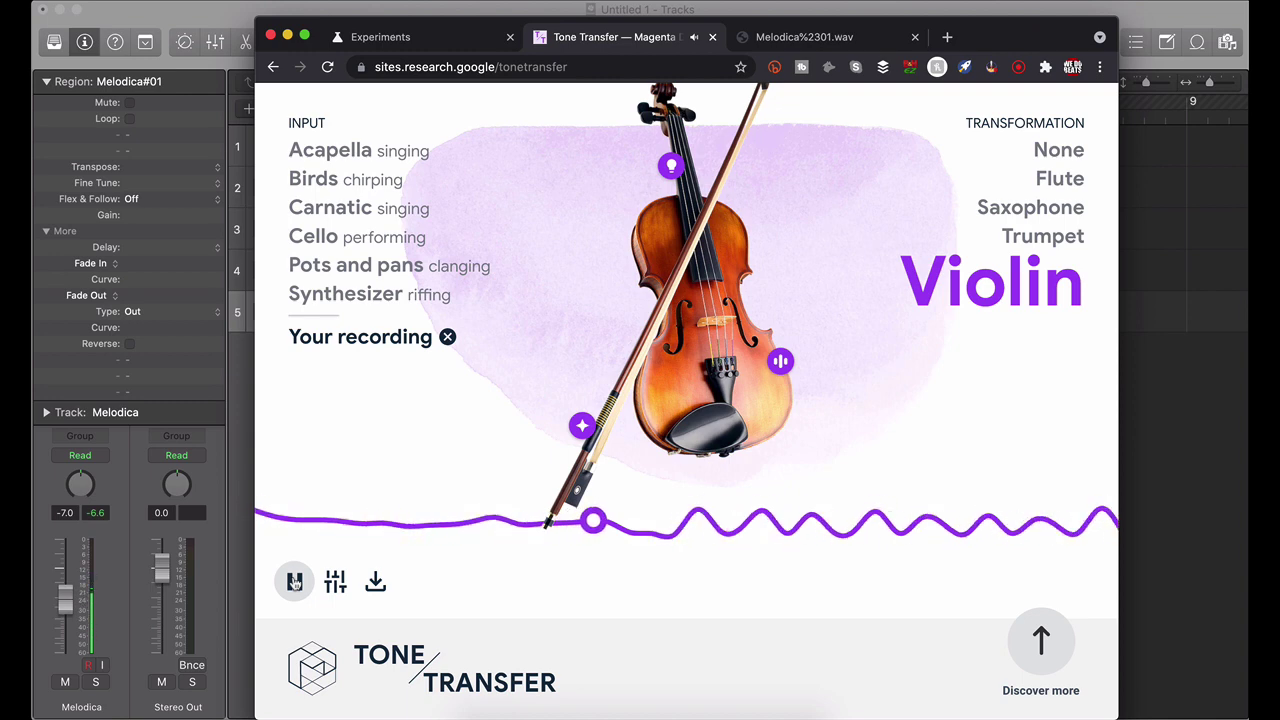
left_click(295, 582)
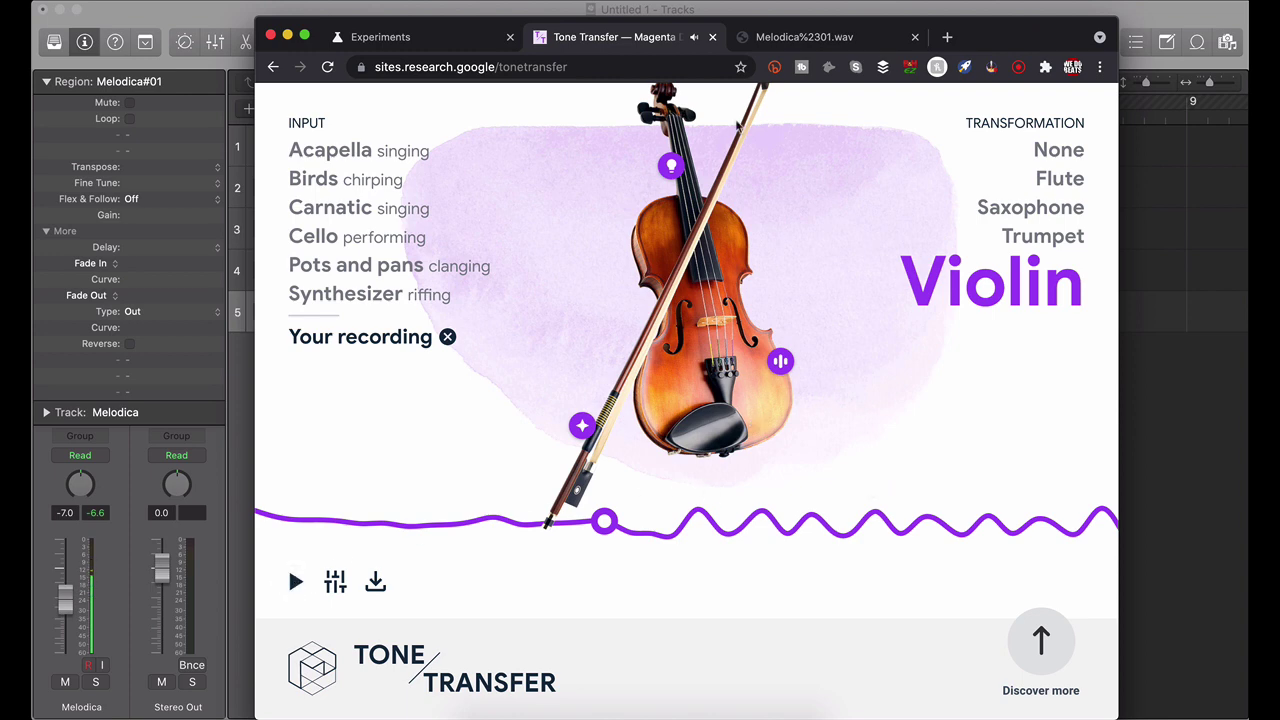
left_click_drag(1019, 45, 995, 5)
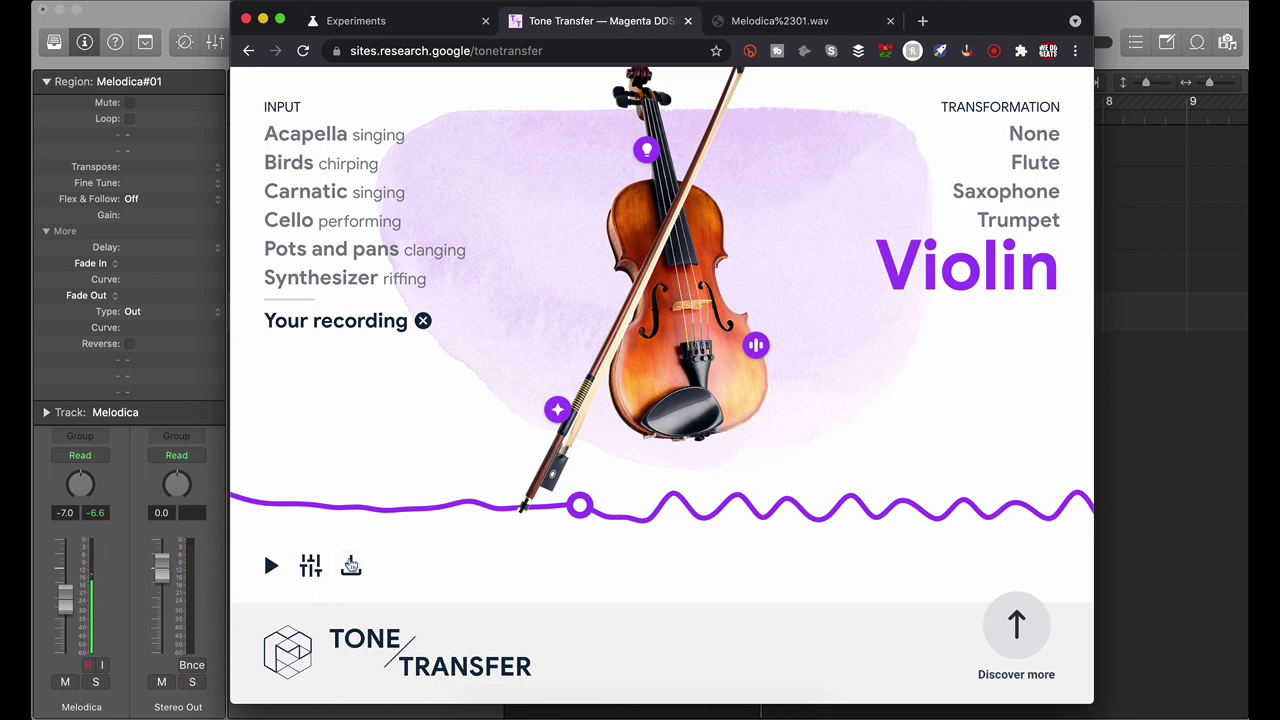
Download the violin transformation of the melodica recording as a WAV file.
left_click(351, 566)
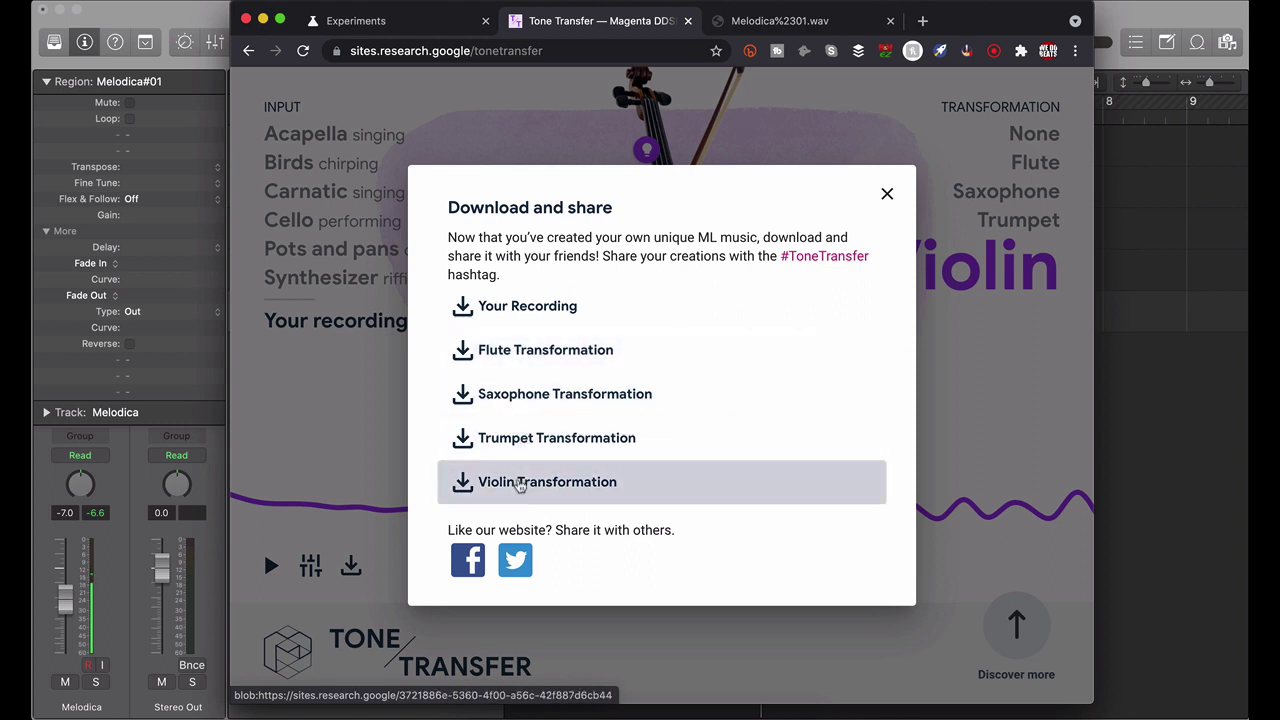
left_click(509, 399)
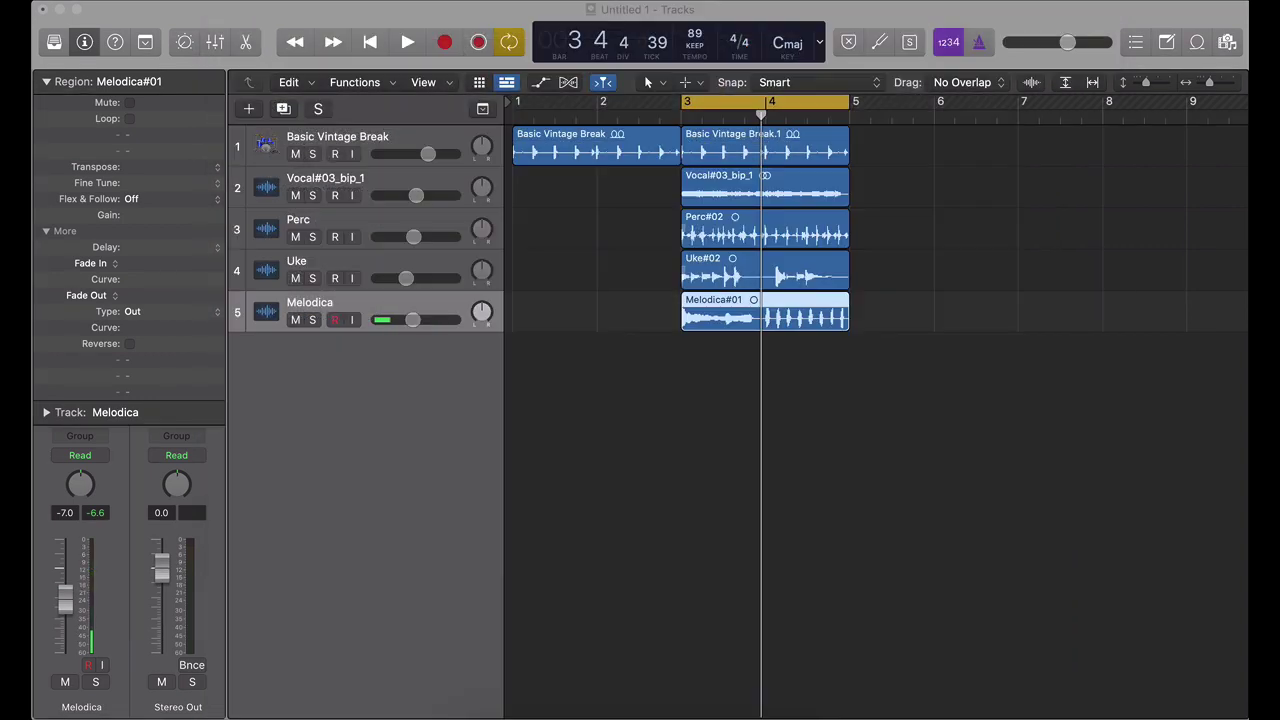
Add the Tenor Saxophone result as a new track at bar 3, audition it and lower its volume.
left_click_drag(211, 554, 683, 390)
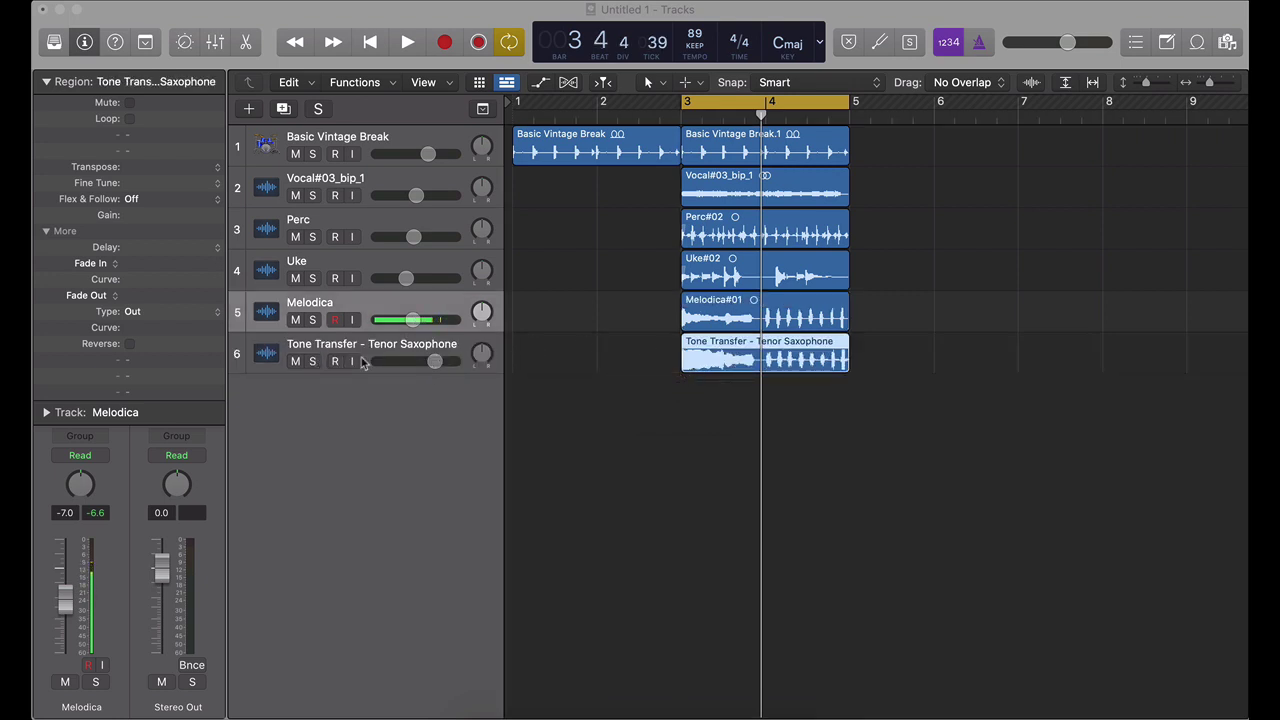
left_click(312, 361)
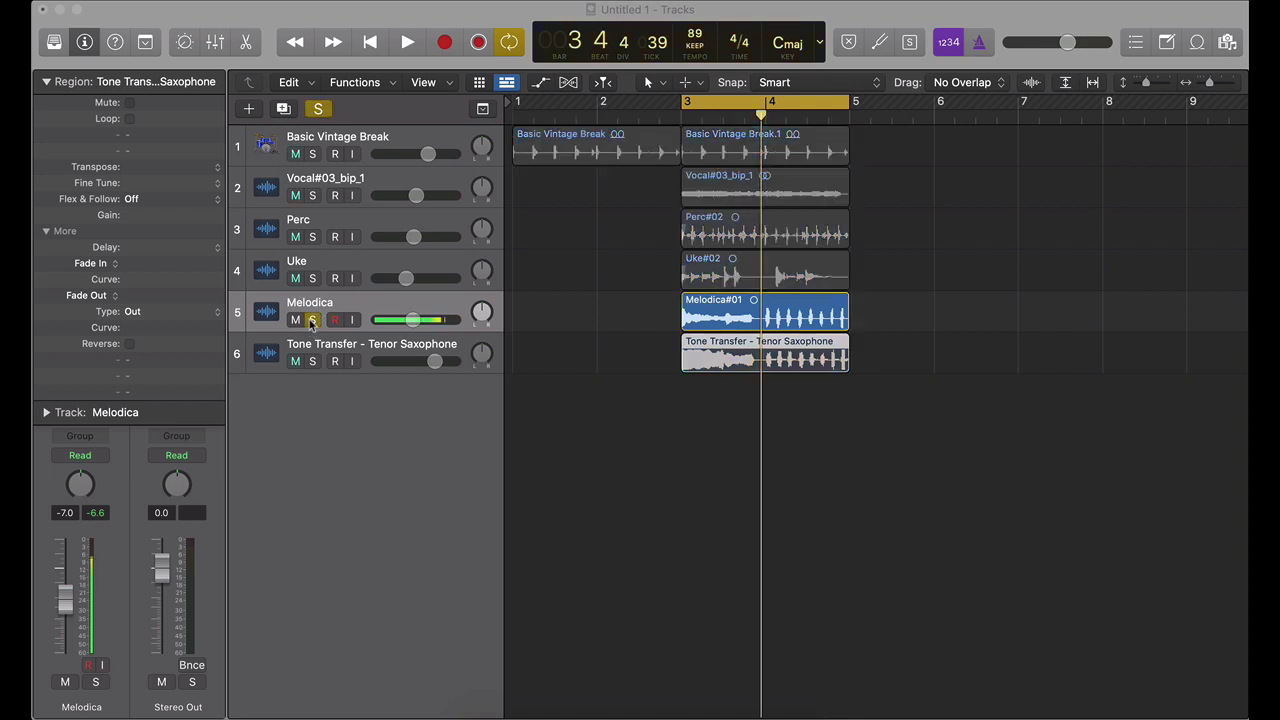
key("space")
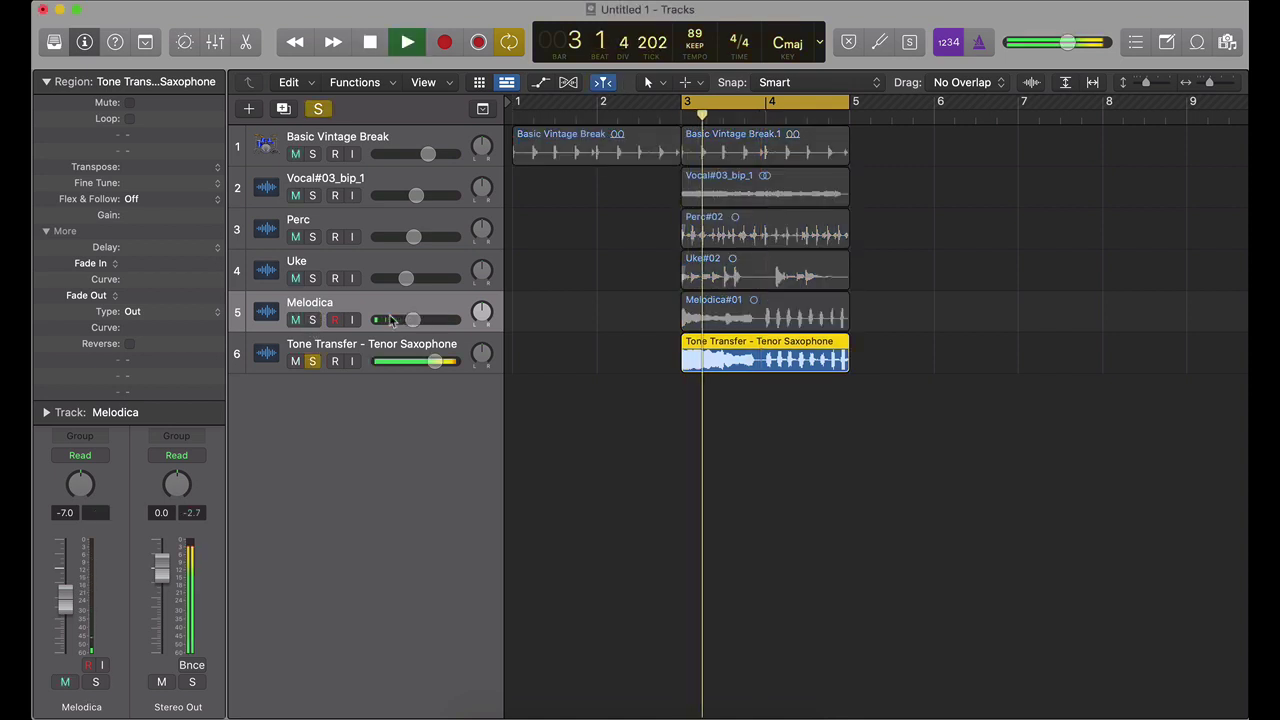
left_click_drag(435, 361, 410, 365)
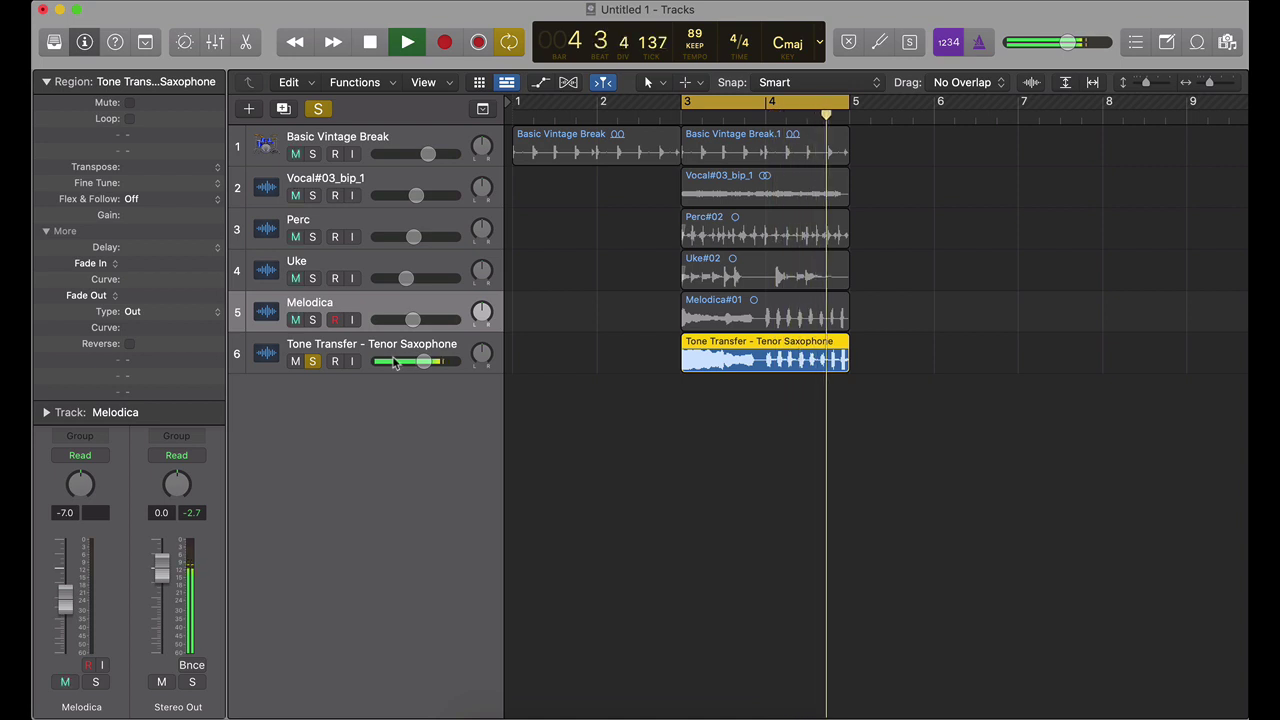
key("space")
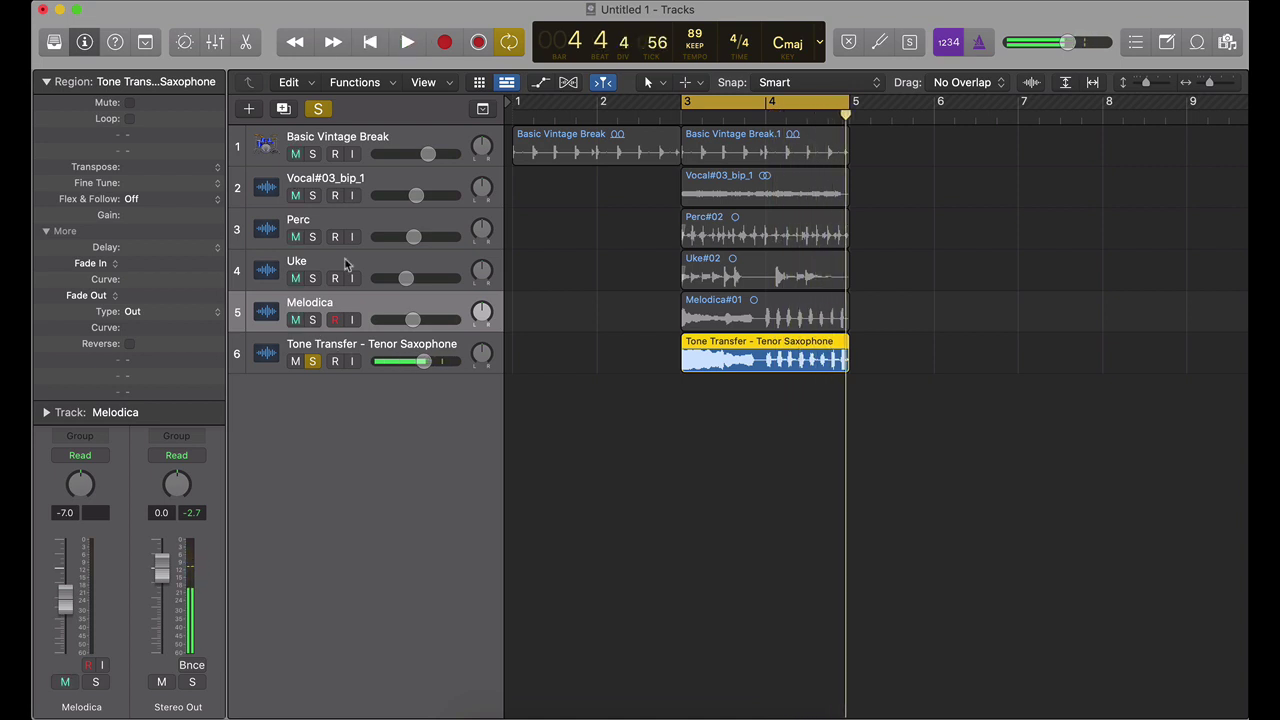
left_click(322, 220)
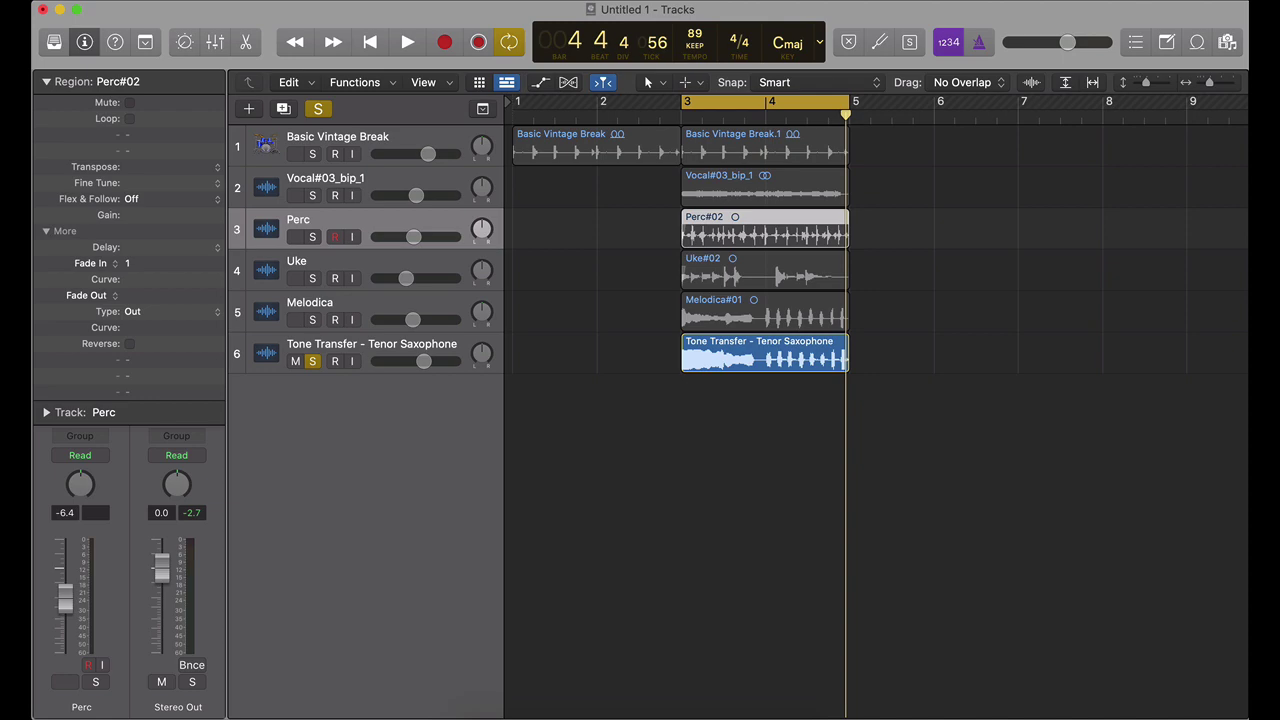
Upload Perc#02.wav to Tone Transfer as your own recording and pause its preview.
key("super+Tab")
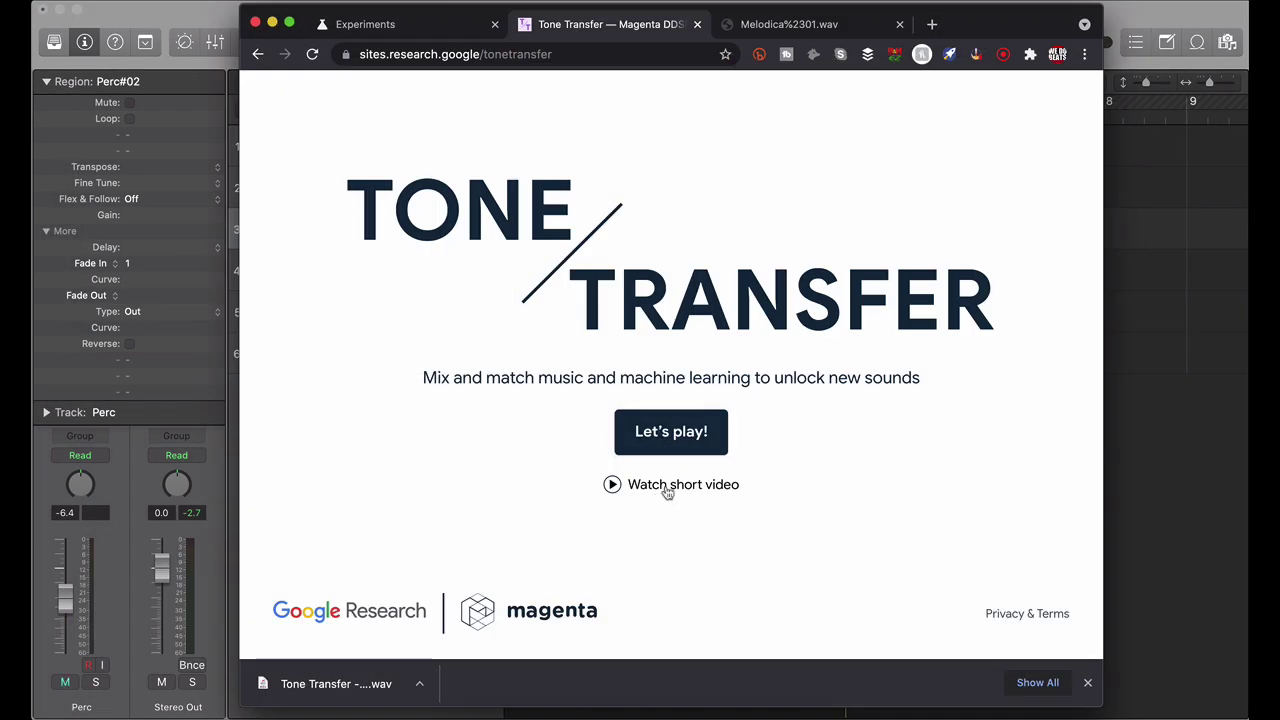
left_click(665, 440)
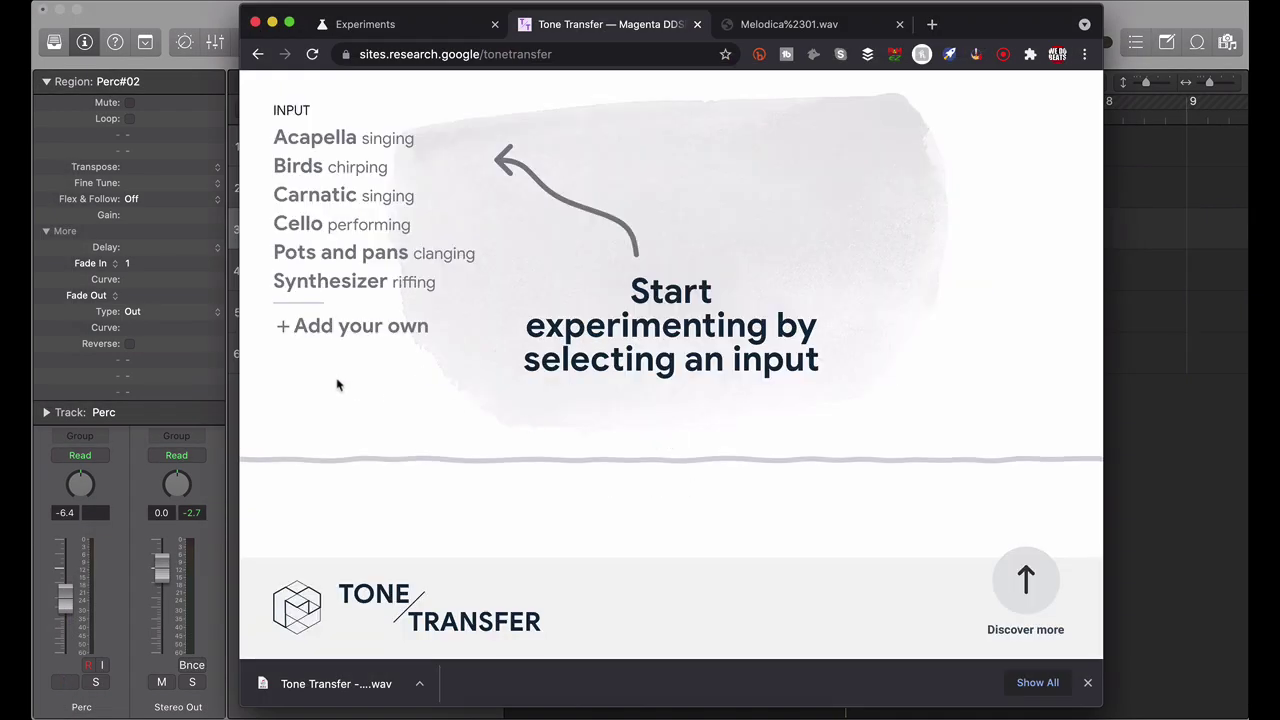
left_click(425, 327)
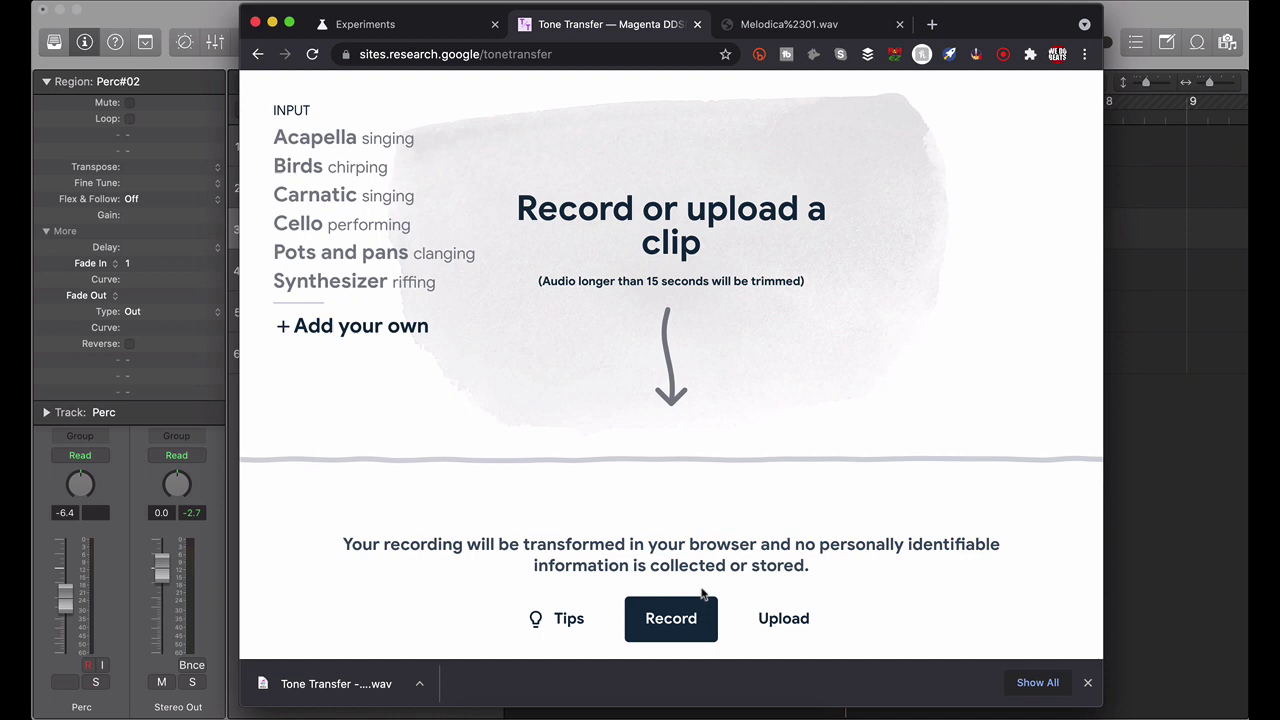
left_click(784, 619)
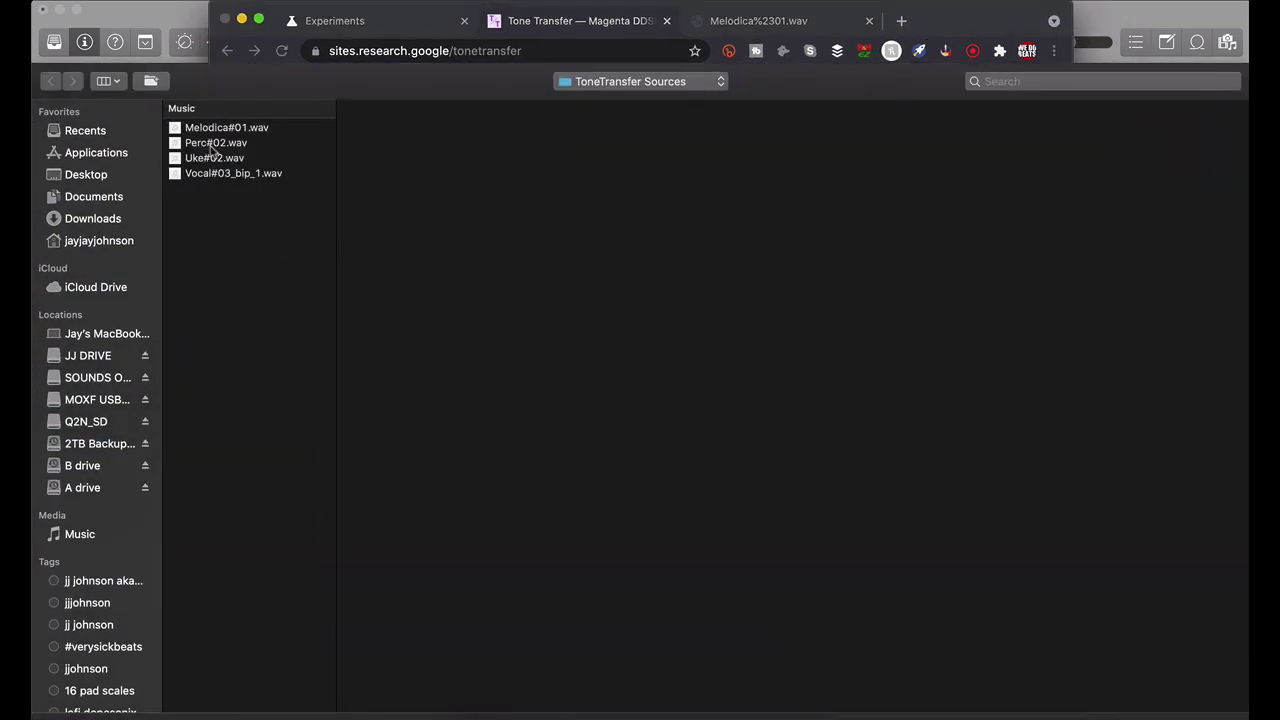
left_click(208, 145)
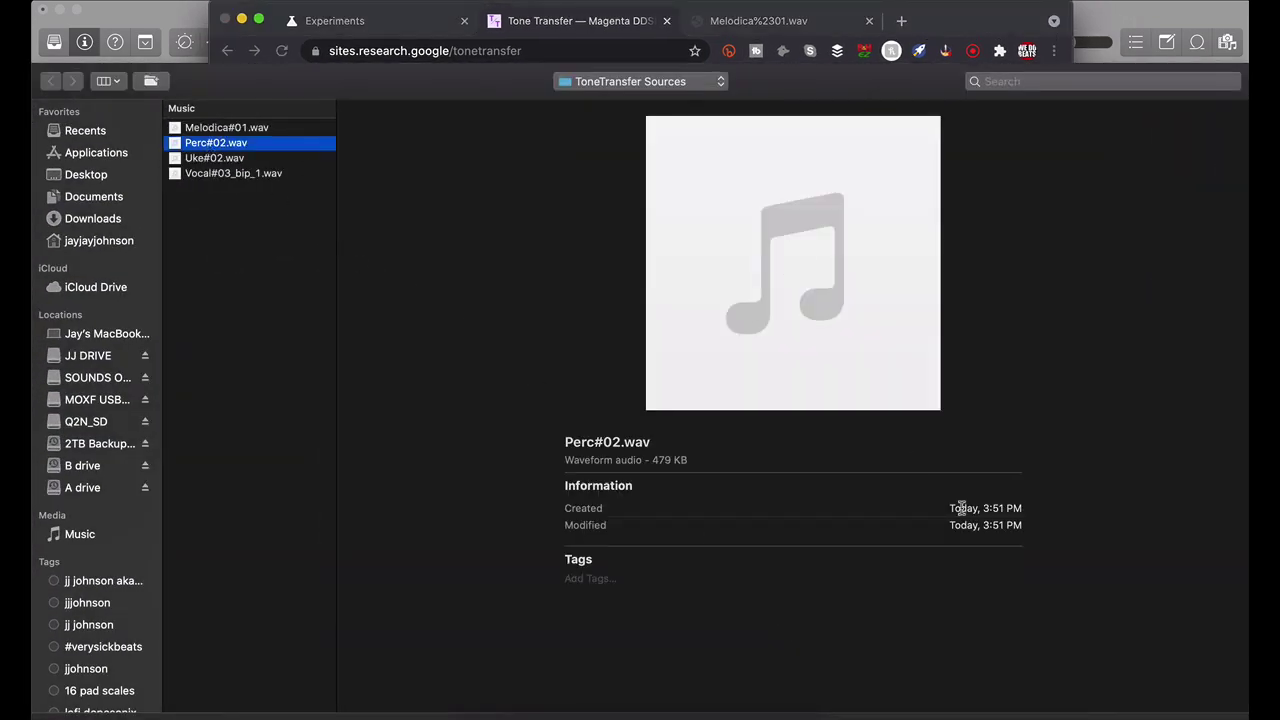
key("Return")
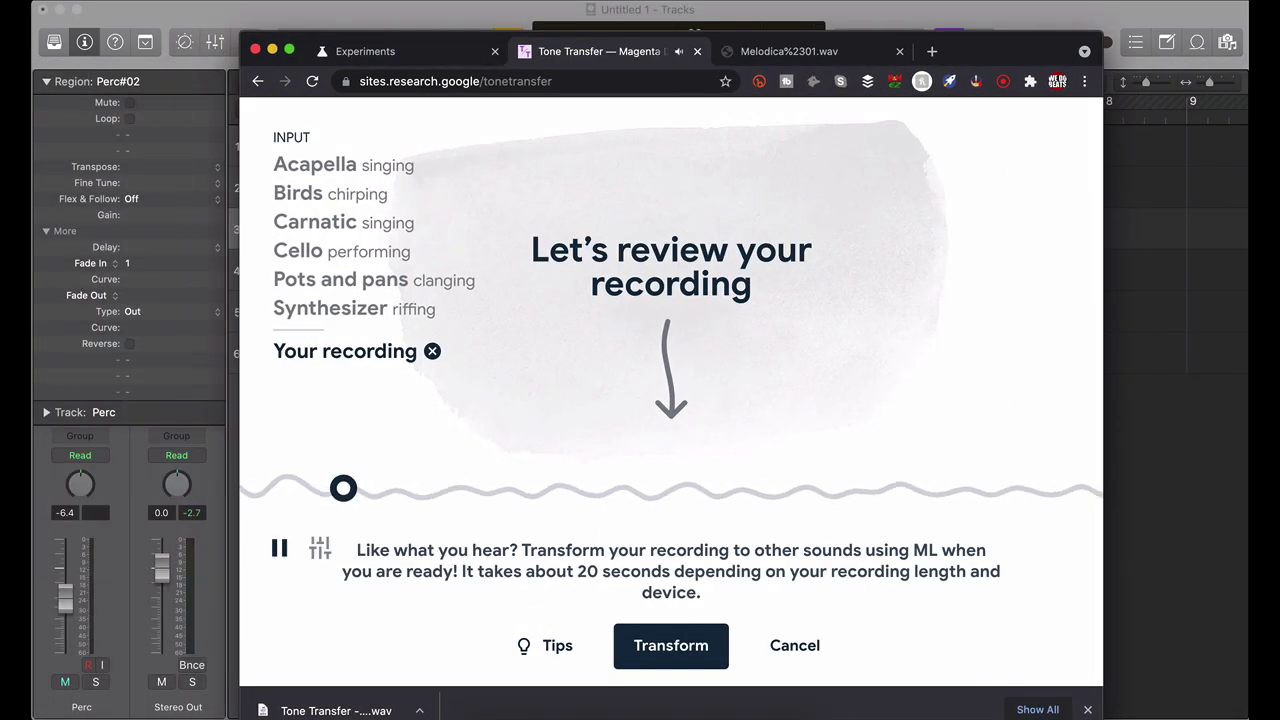
left_click(280, 549)
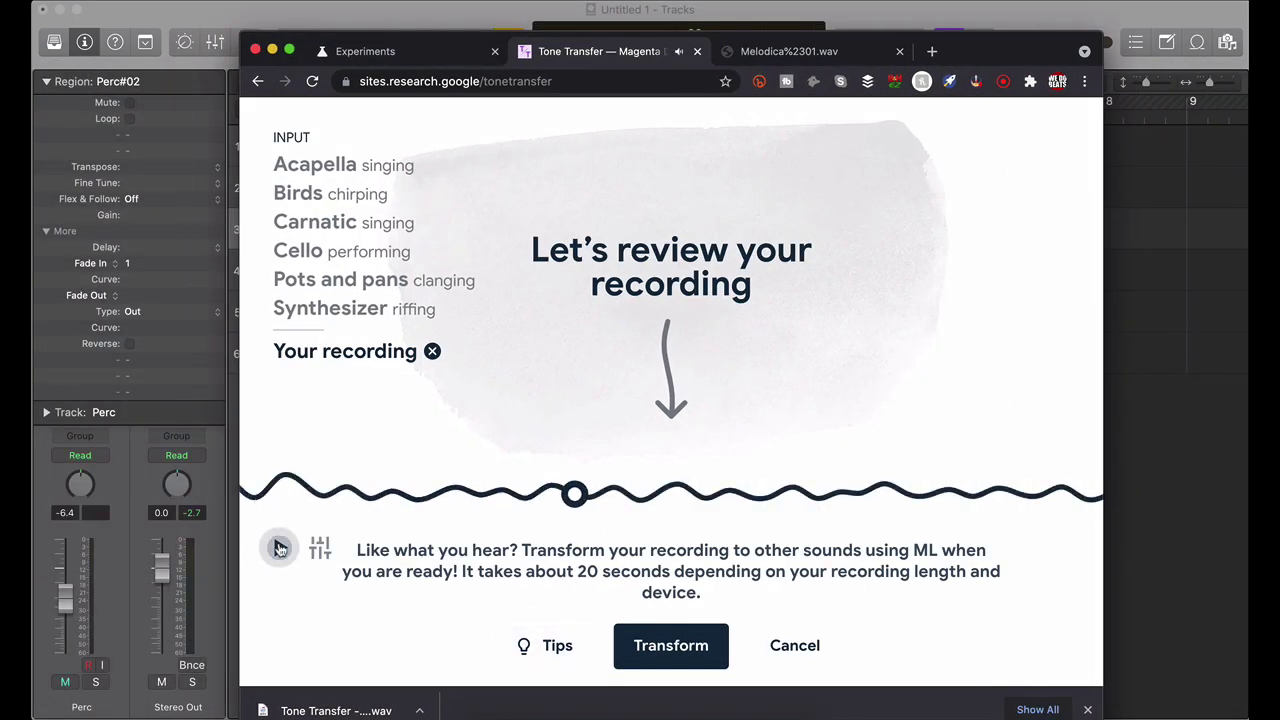
Transform the Perc#02 recording and listen to its flute version.
left_click(681, 640)
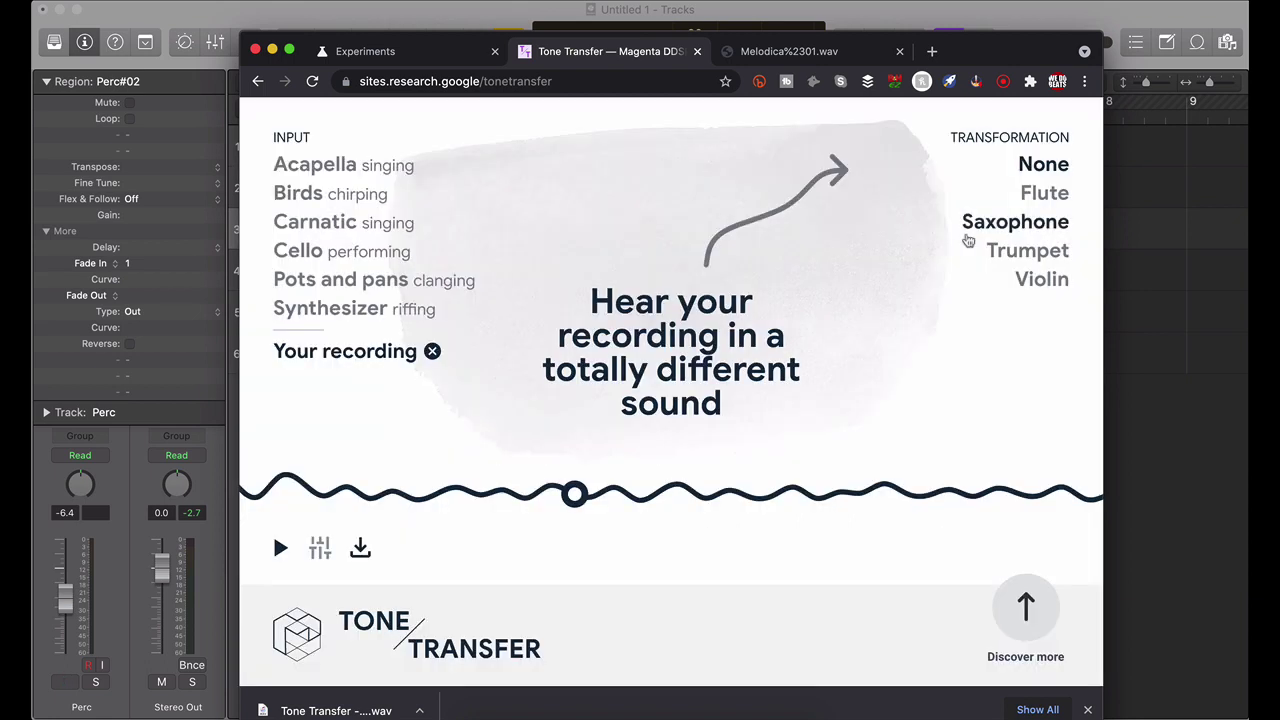
left_click(1042, 196)
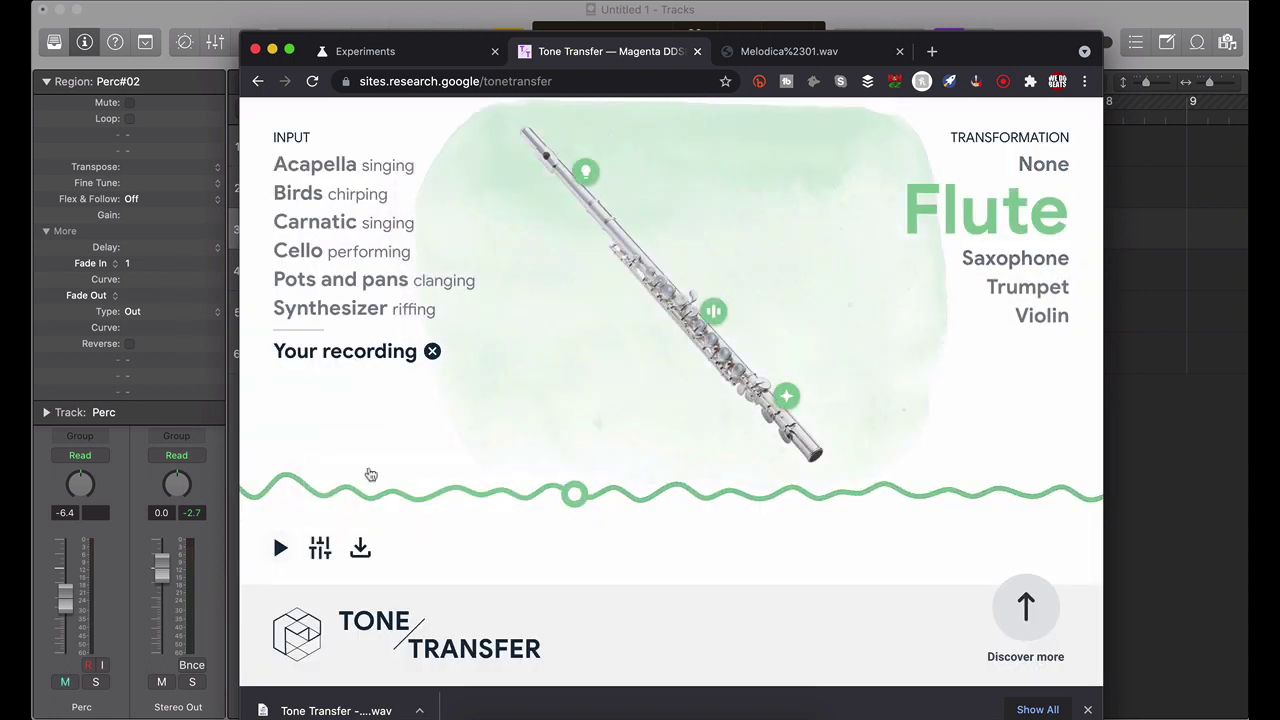
left_click(280, 547)
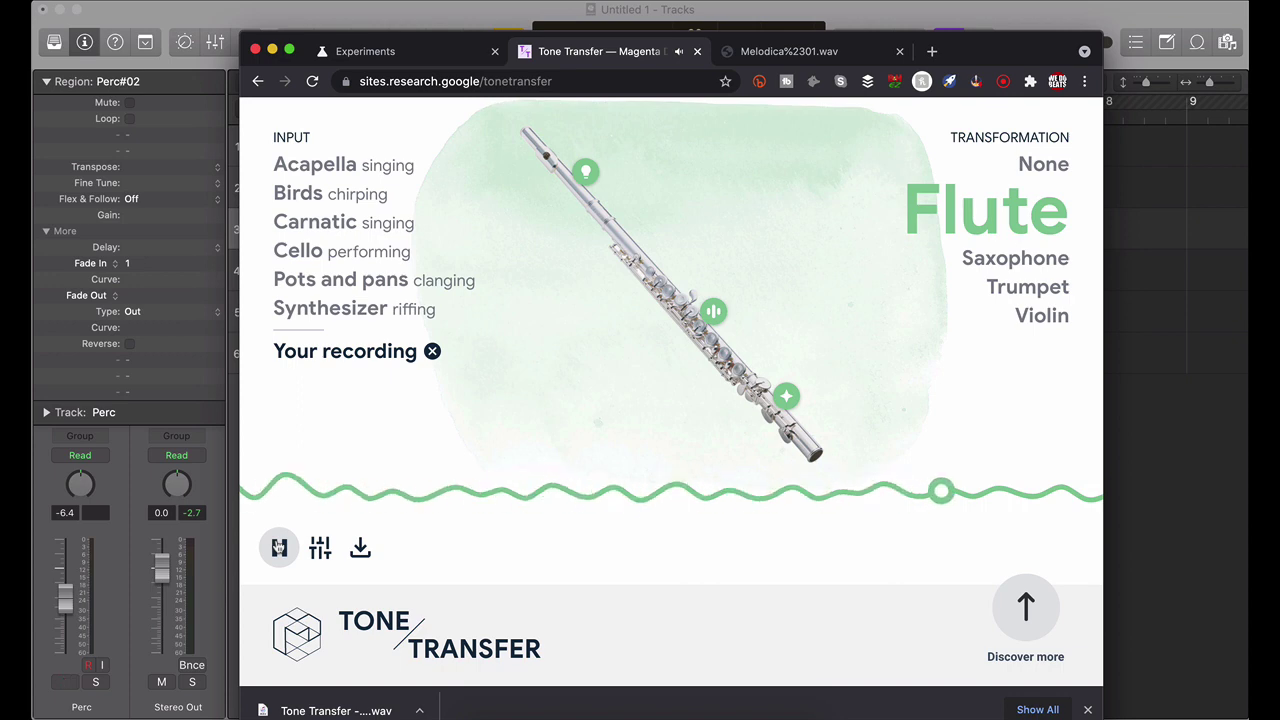
left_click(279, 547)
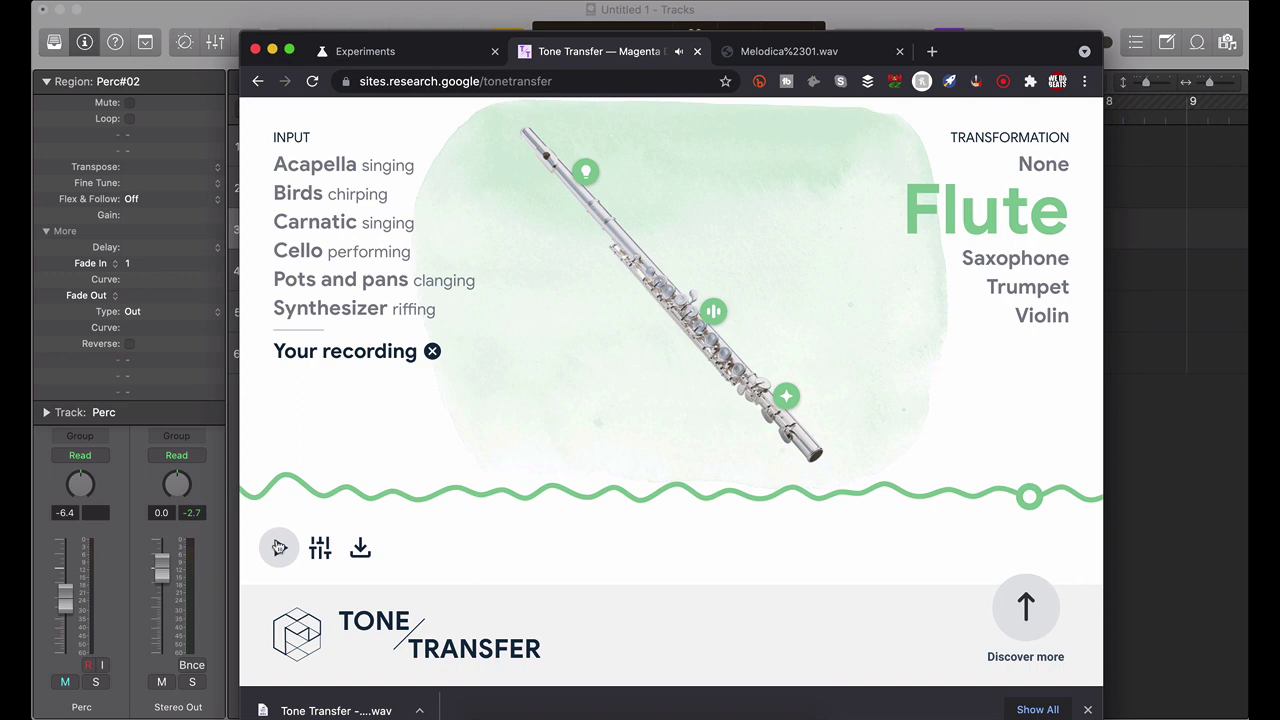
Audition the saxophone, trumpet and violin versions of the Perc clip in turn.
left_click(1012, 259)
left_click(279, 547)
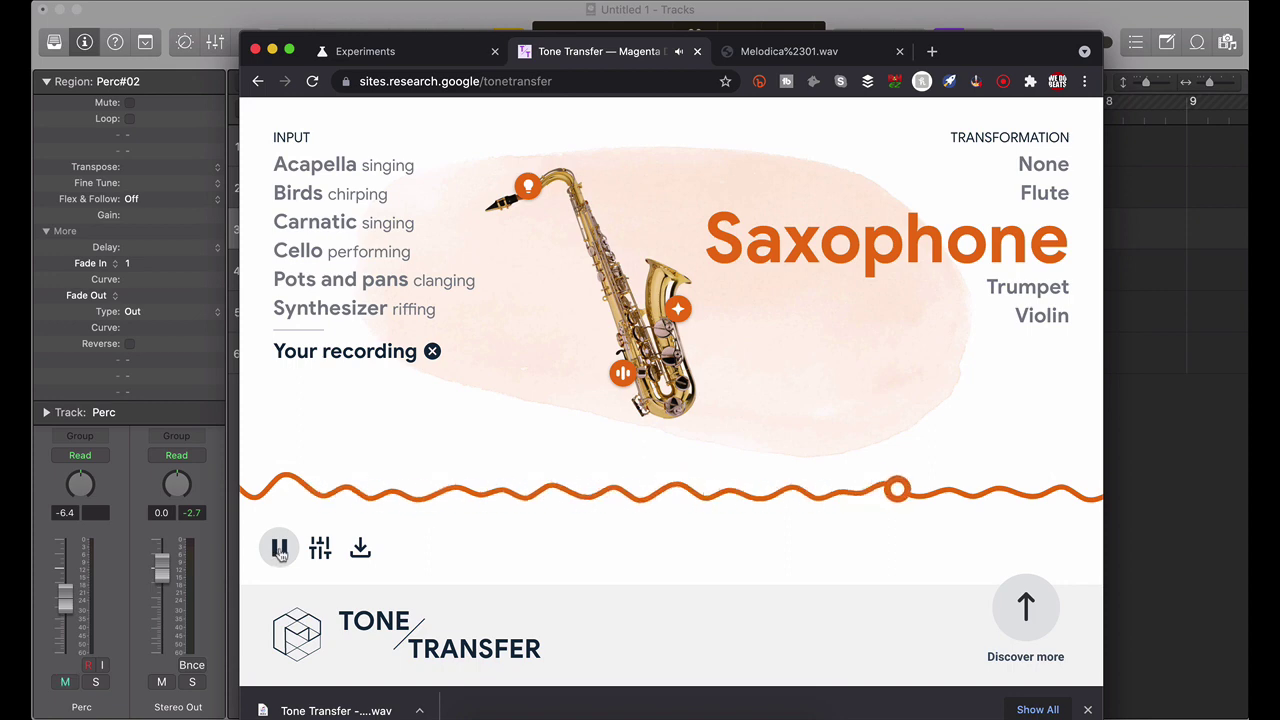
left_click(279, 548)
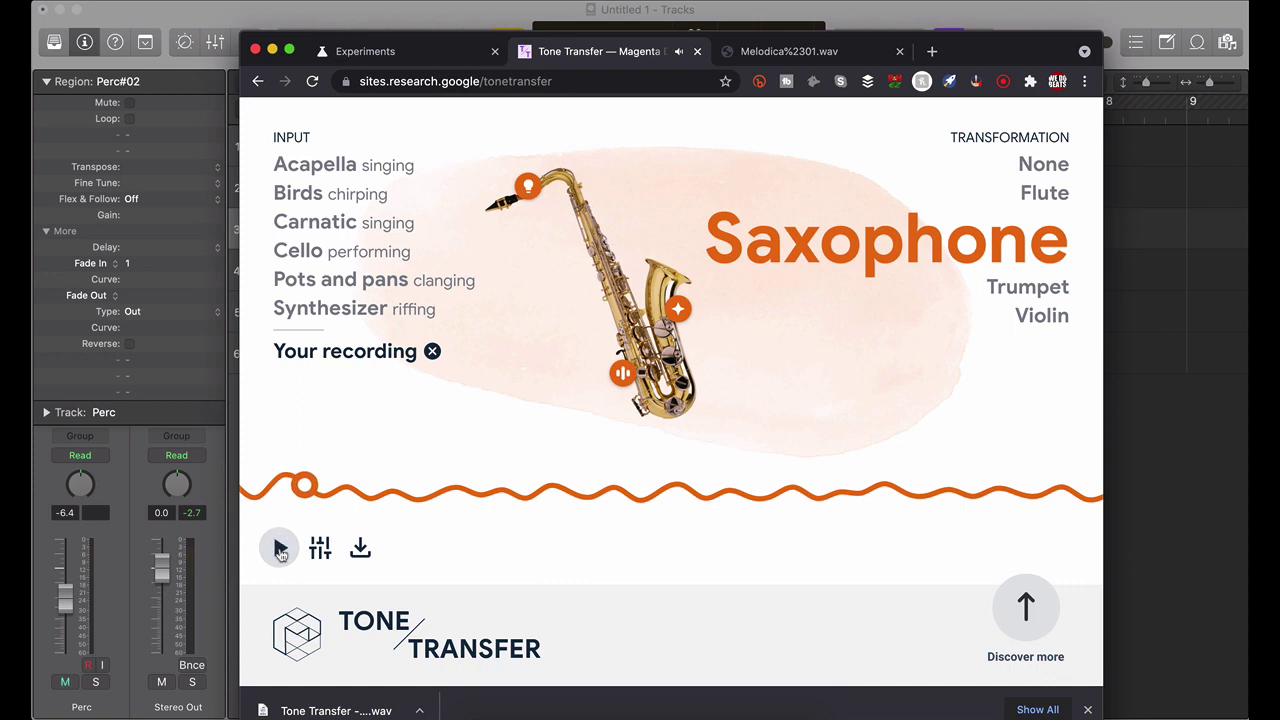
left_click(1037, 288)
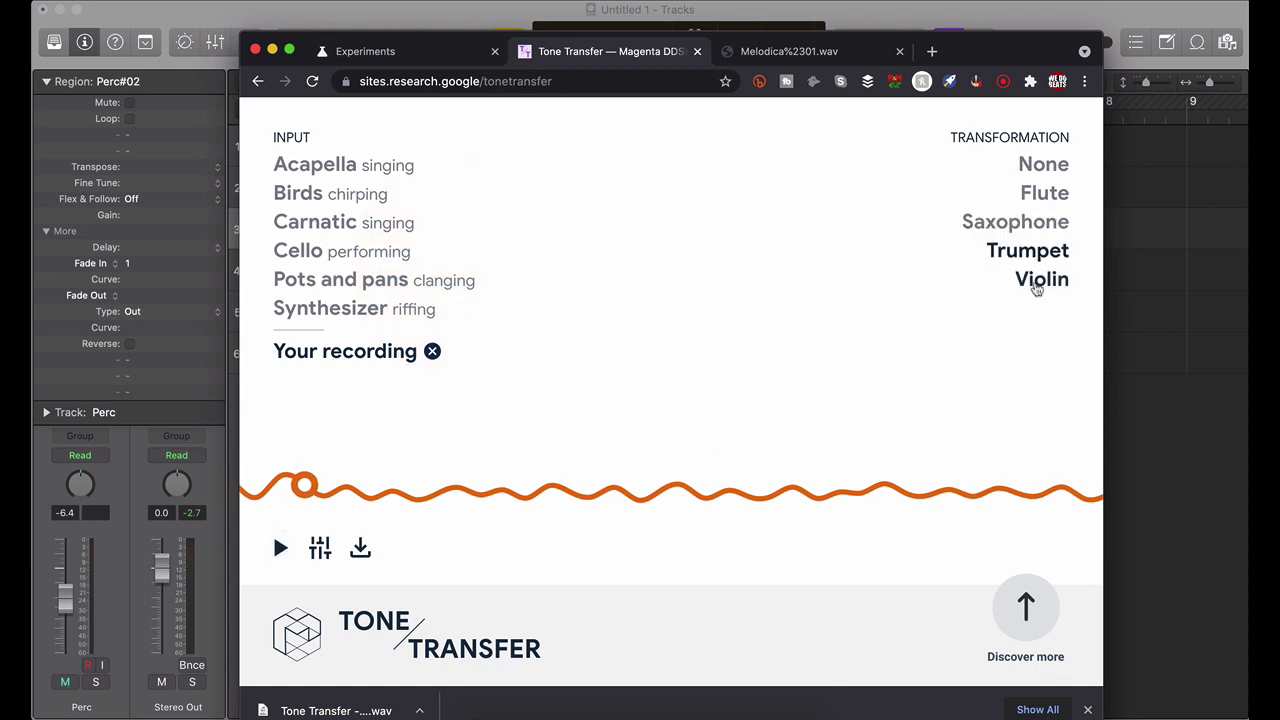
left_click(279, 548)
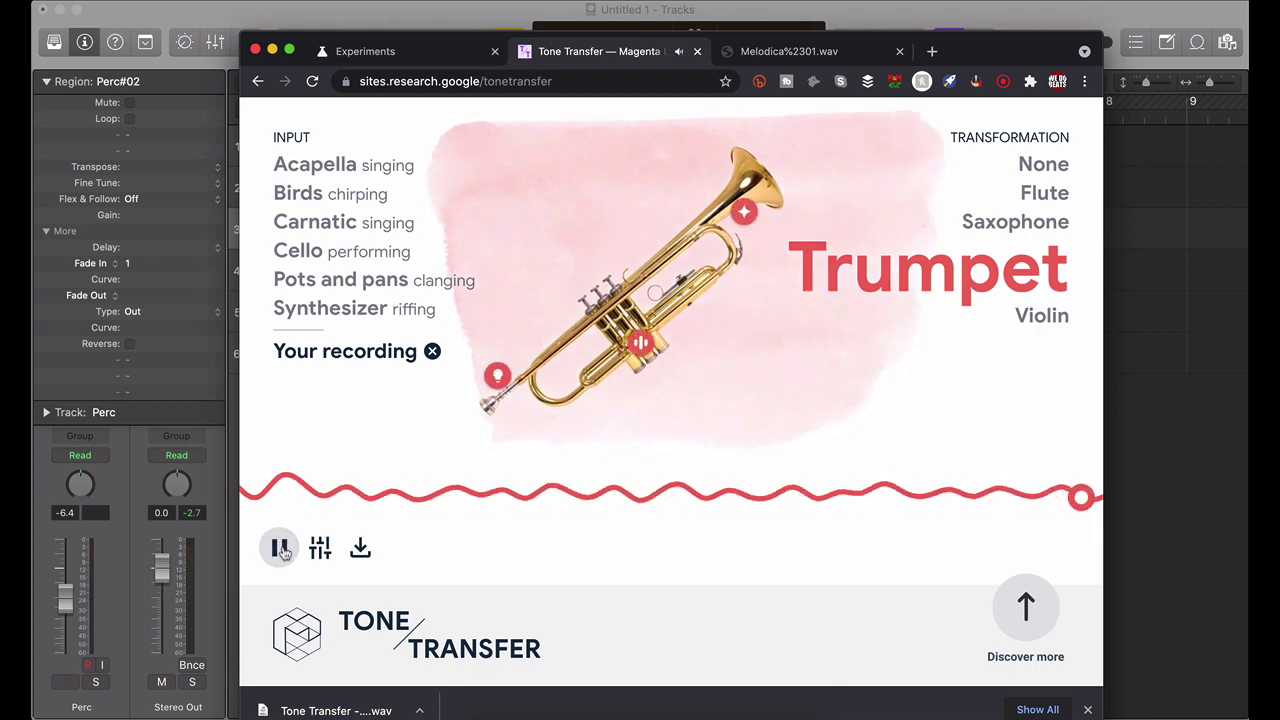
left_click(1037, 318)
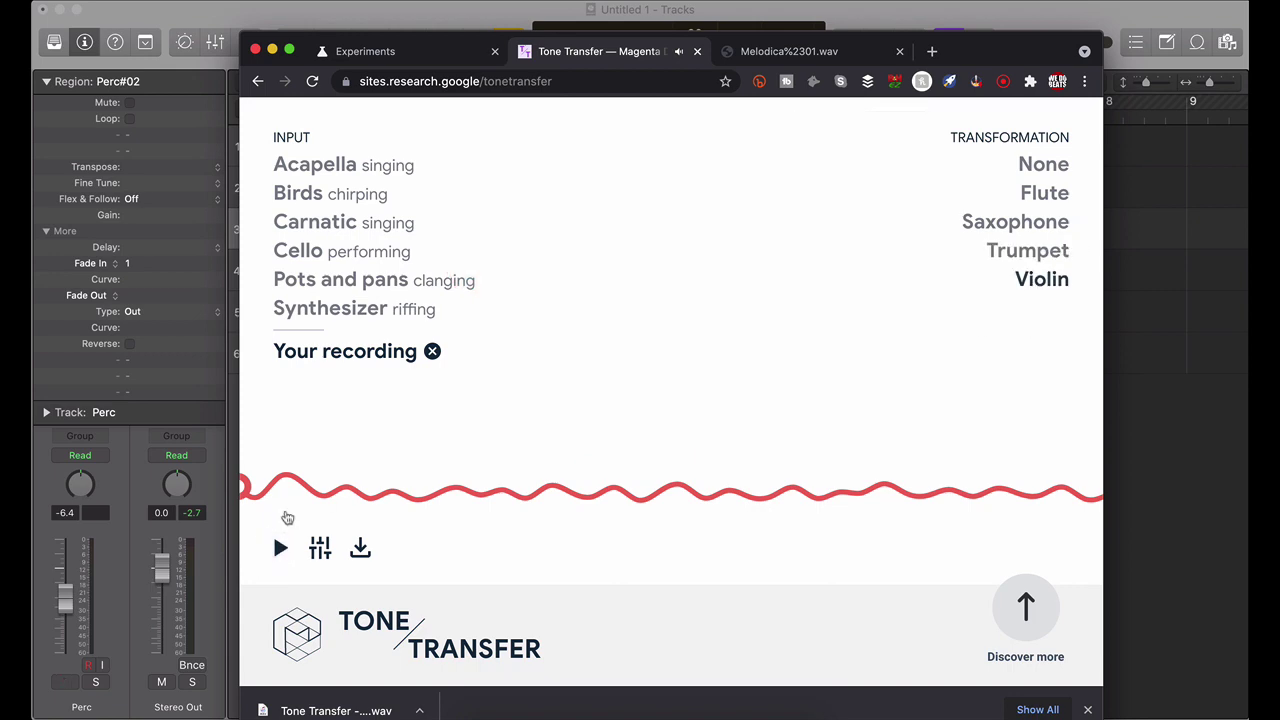
left_click(281, 549)
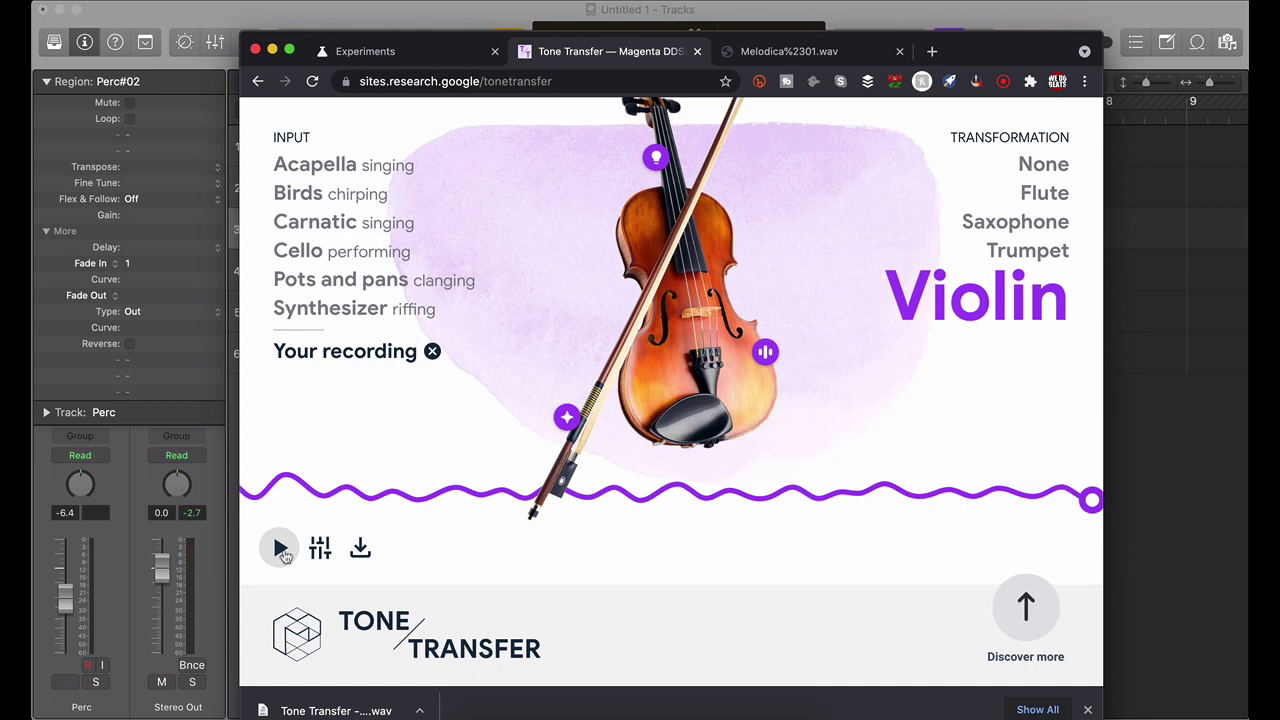
Download the Saxophone and Violin transformations of Perc#02 as WAV files and close the dialog.
left_click(360, 548)
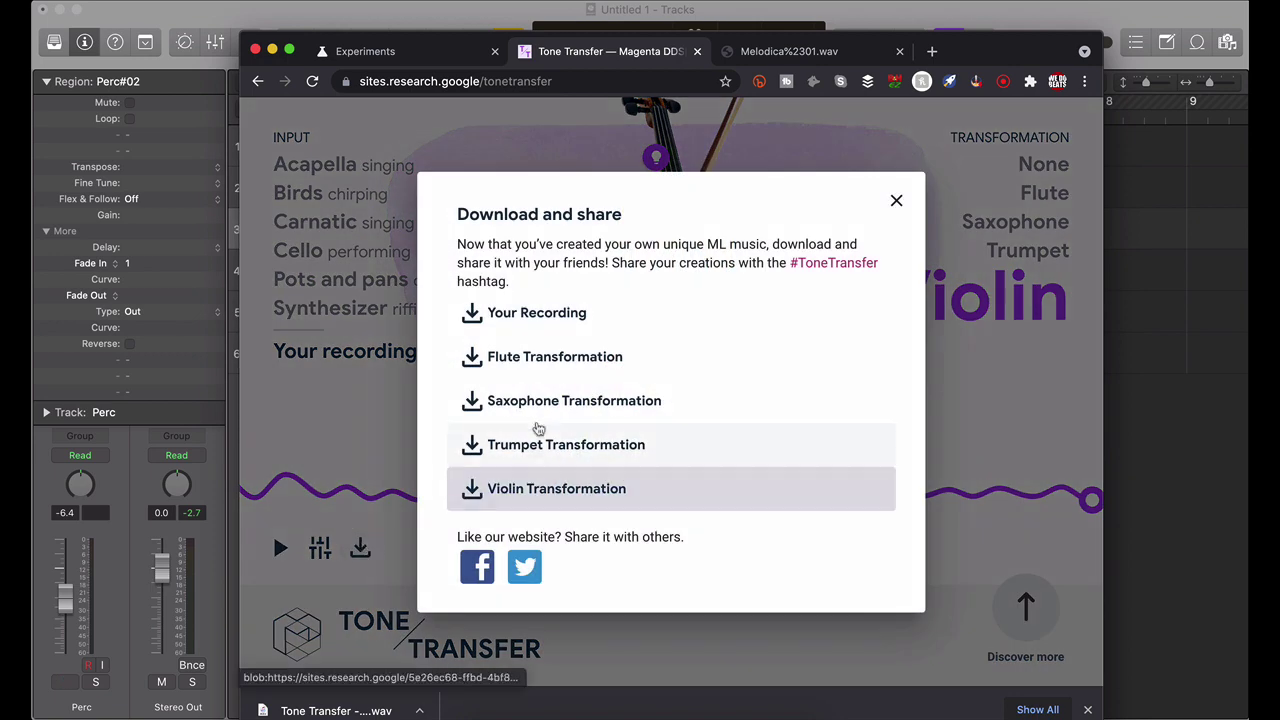
left_click(525, 360)
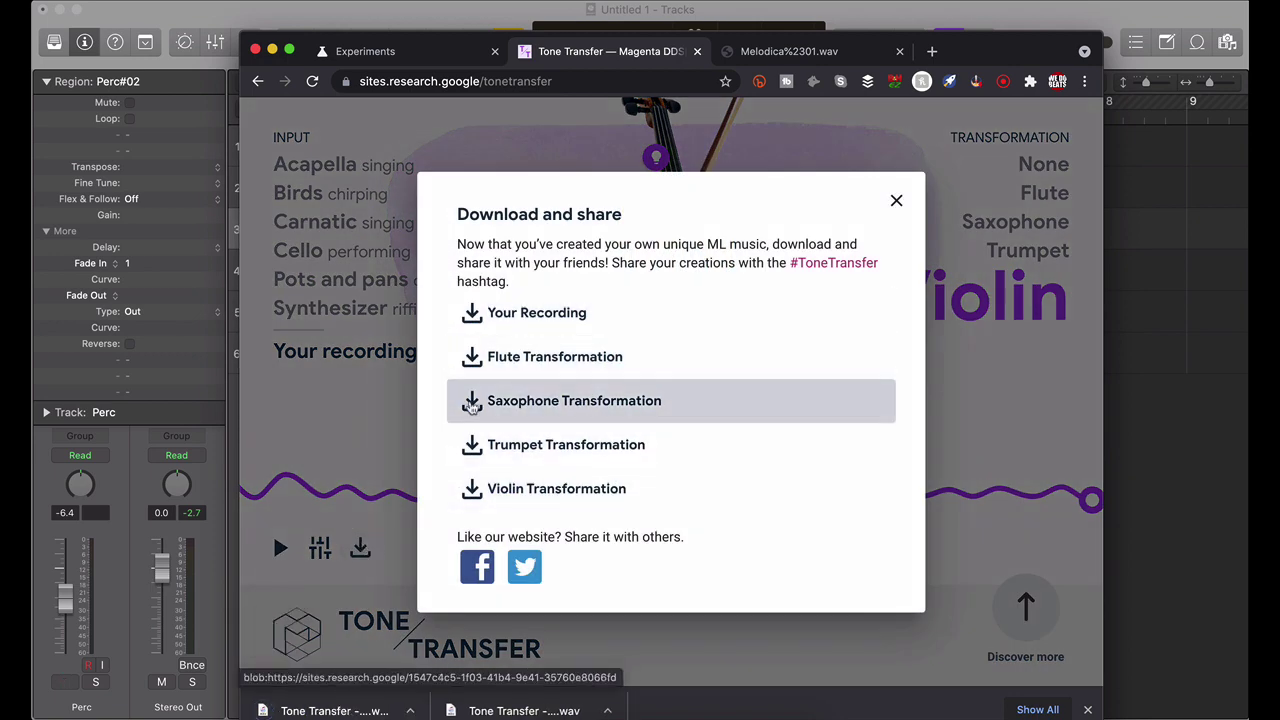
left_click(471, 402)
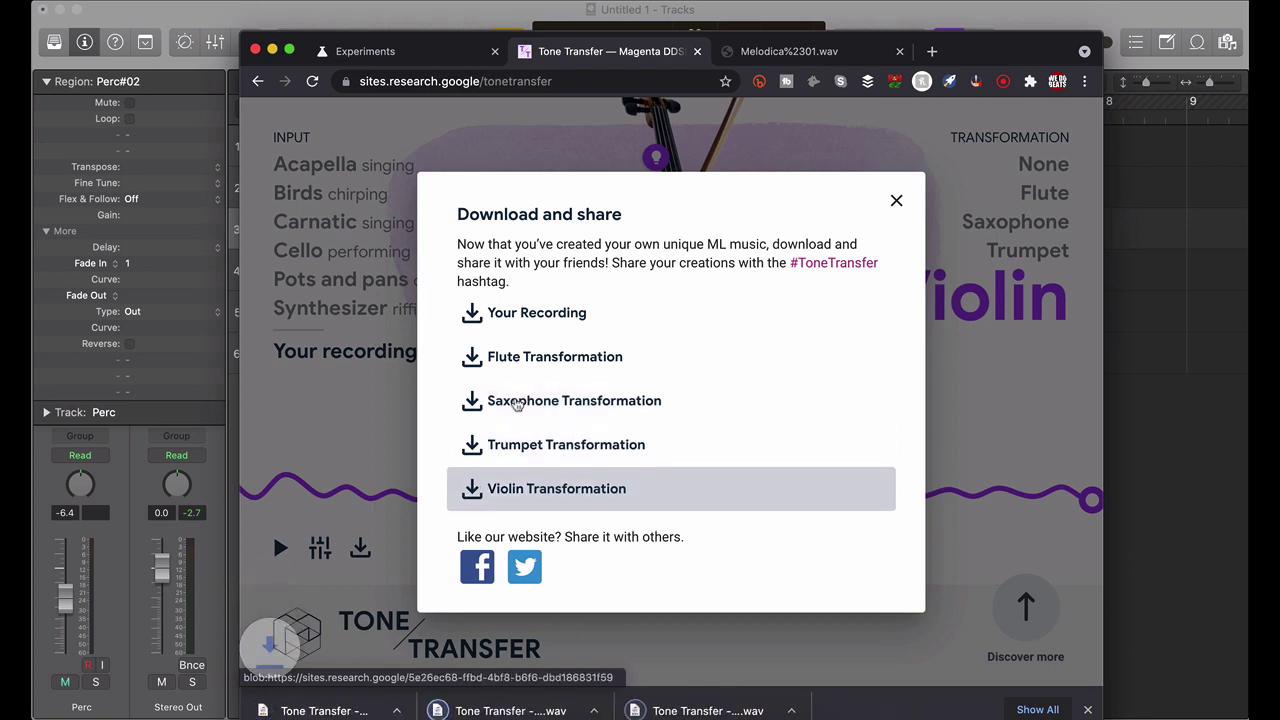
left_click(896, 201)
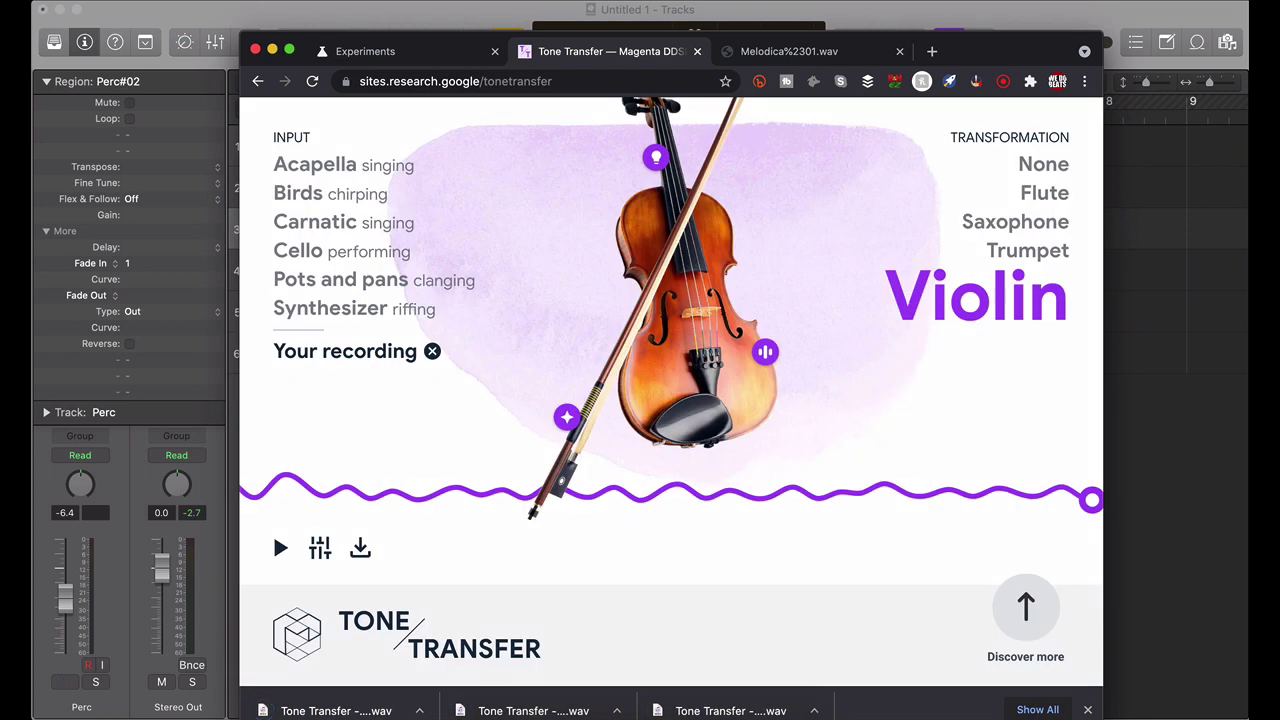
Add Tone Transfer - Violin as track 7 at bar 3 and play it soloed with Basic Vintage Break.
key("super+Tab")
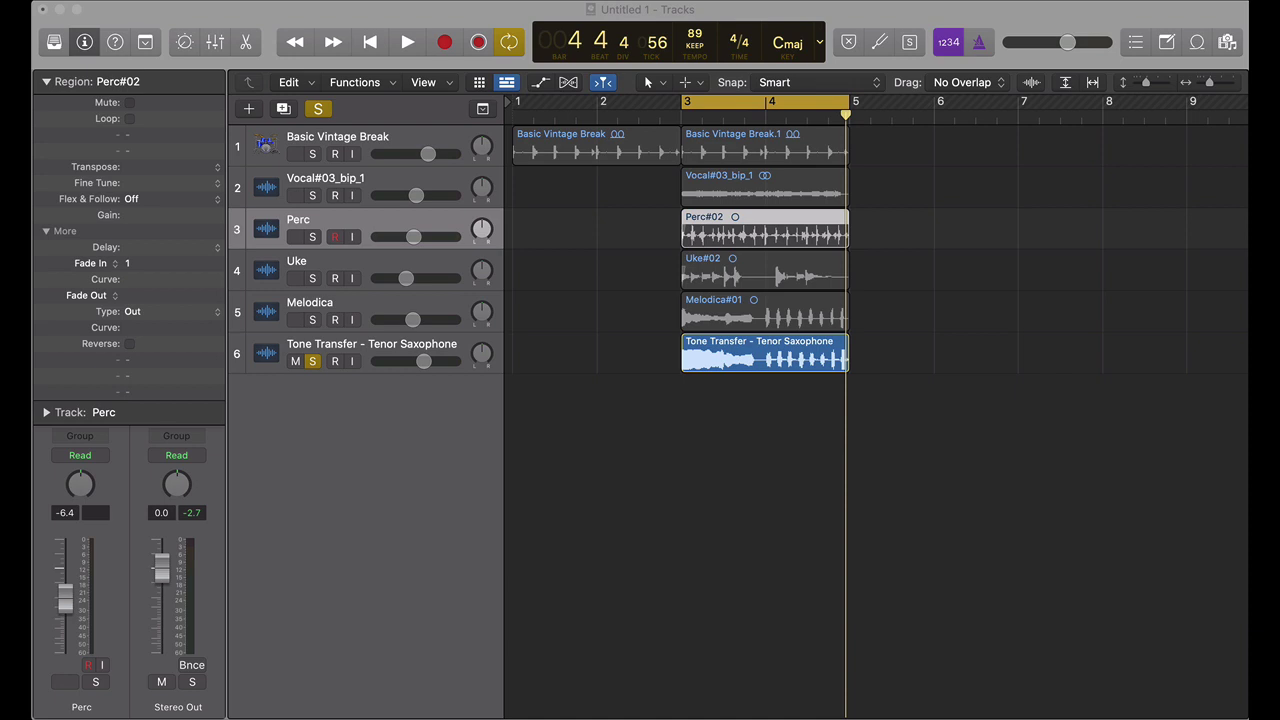
left_click_drag(225, 572, 683, 383)
key("space")
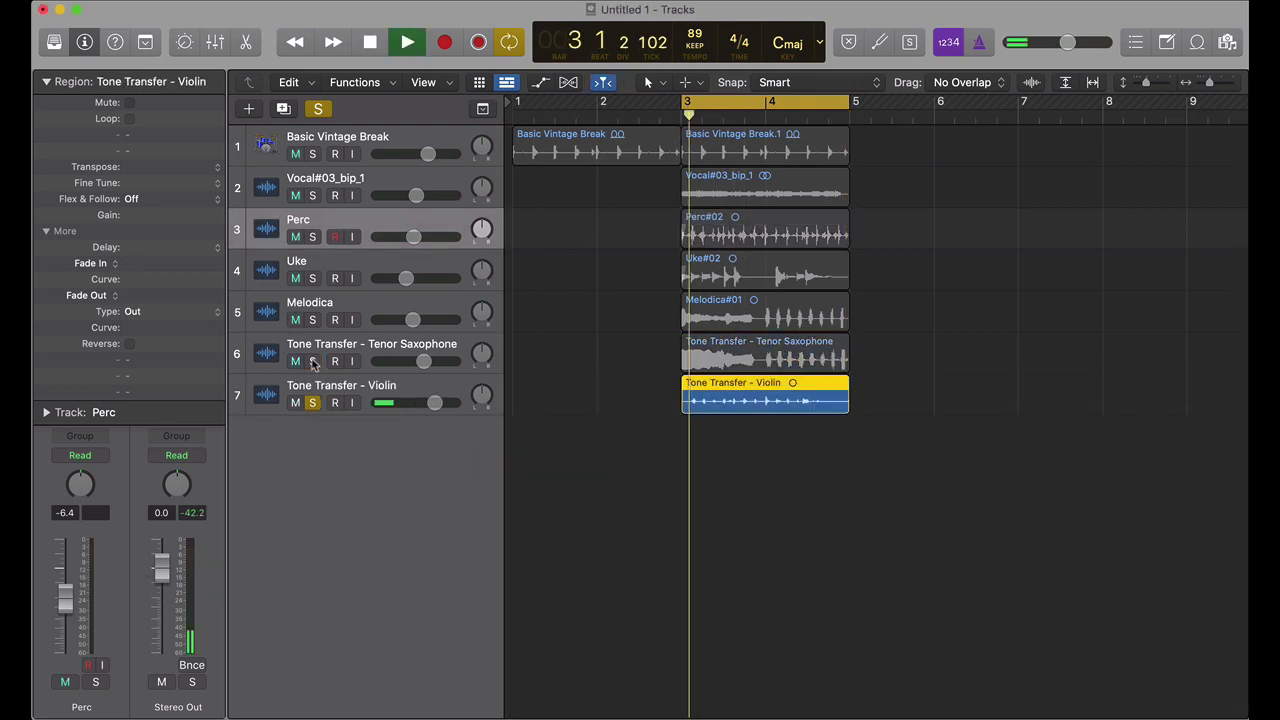
left_click(312, 361)
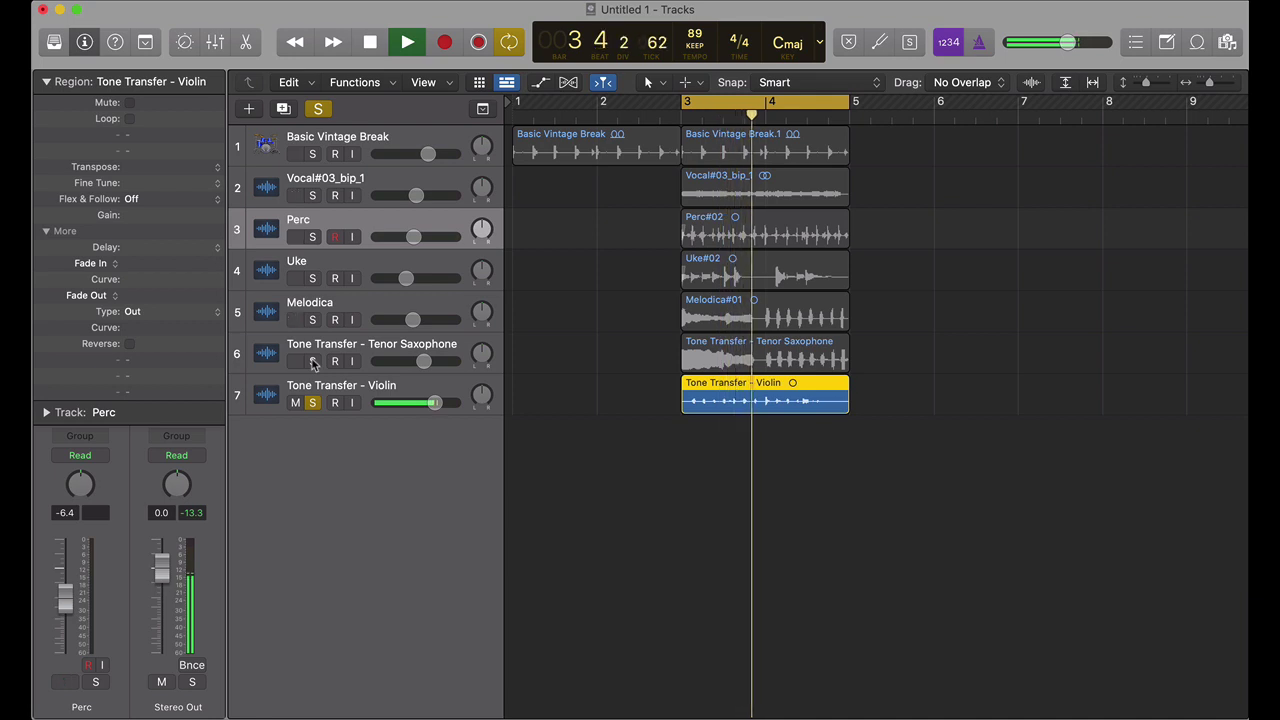
left_click(312, 154)
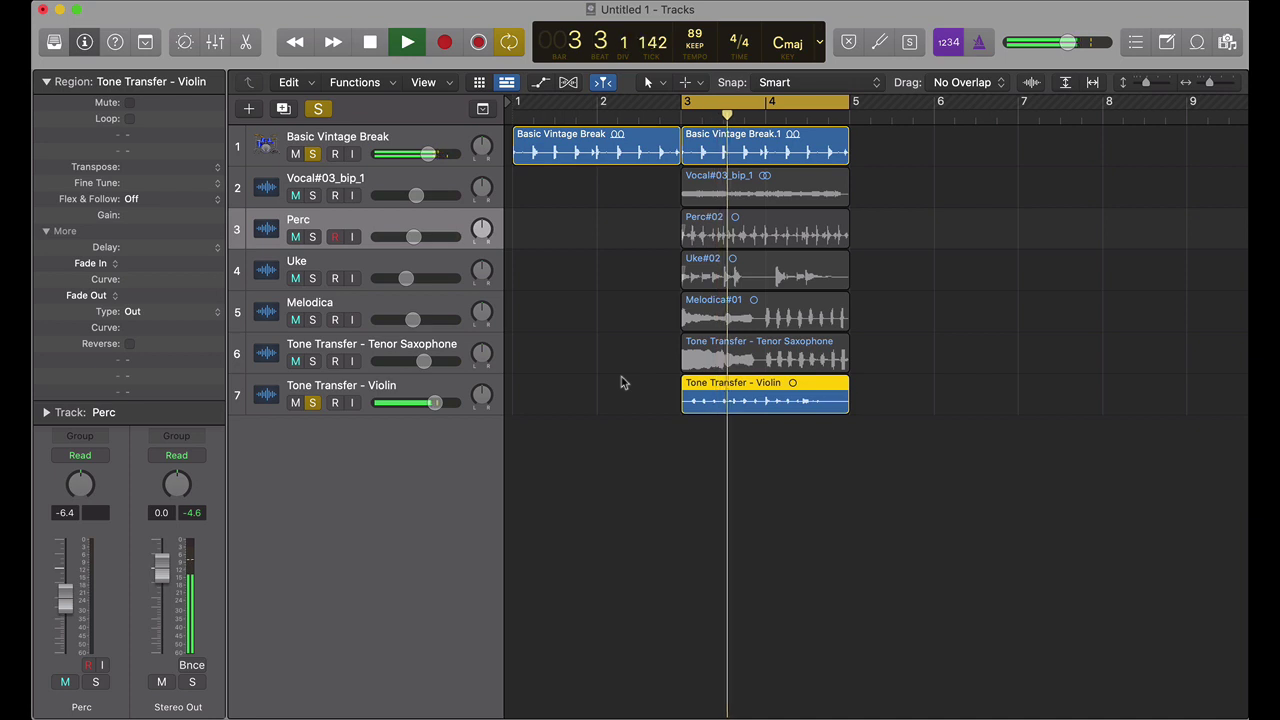
key("space")
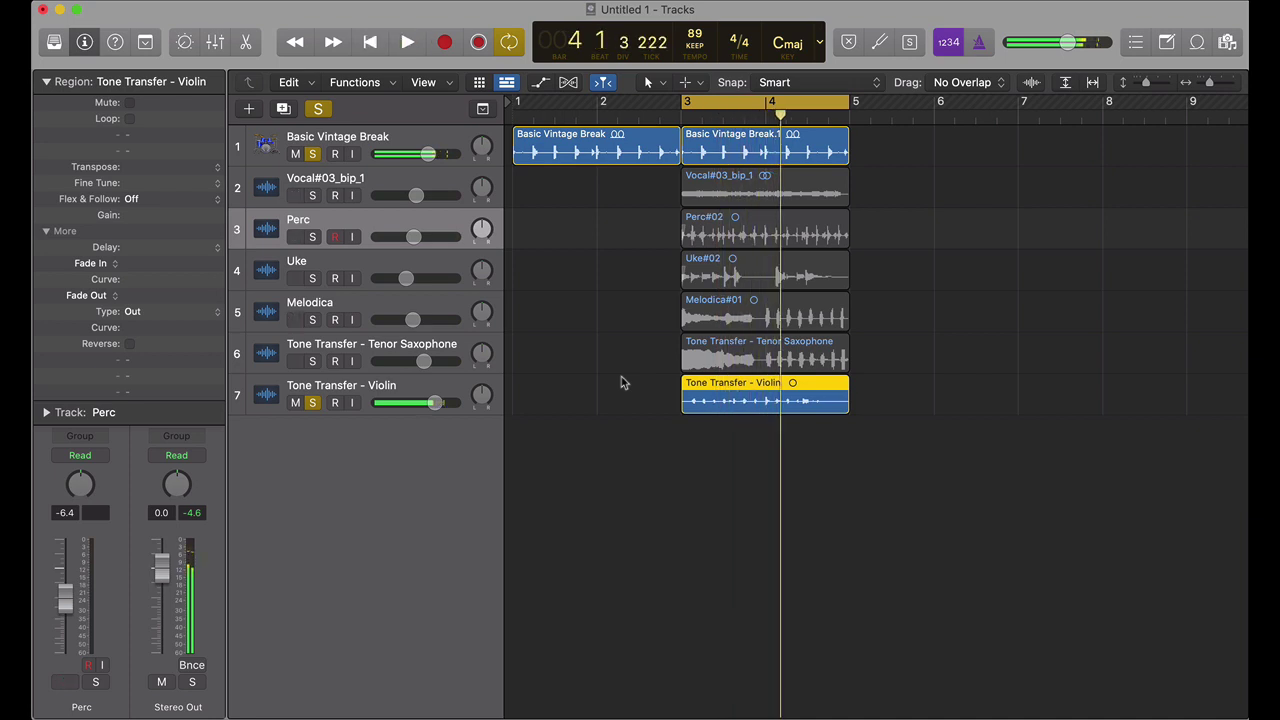